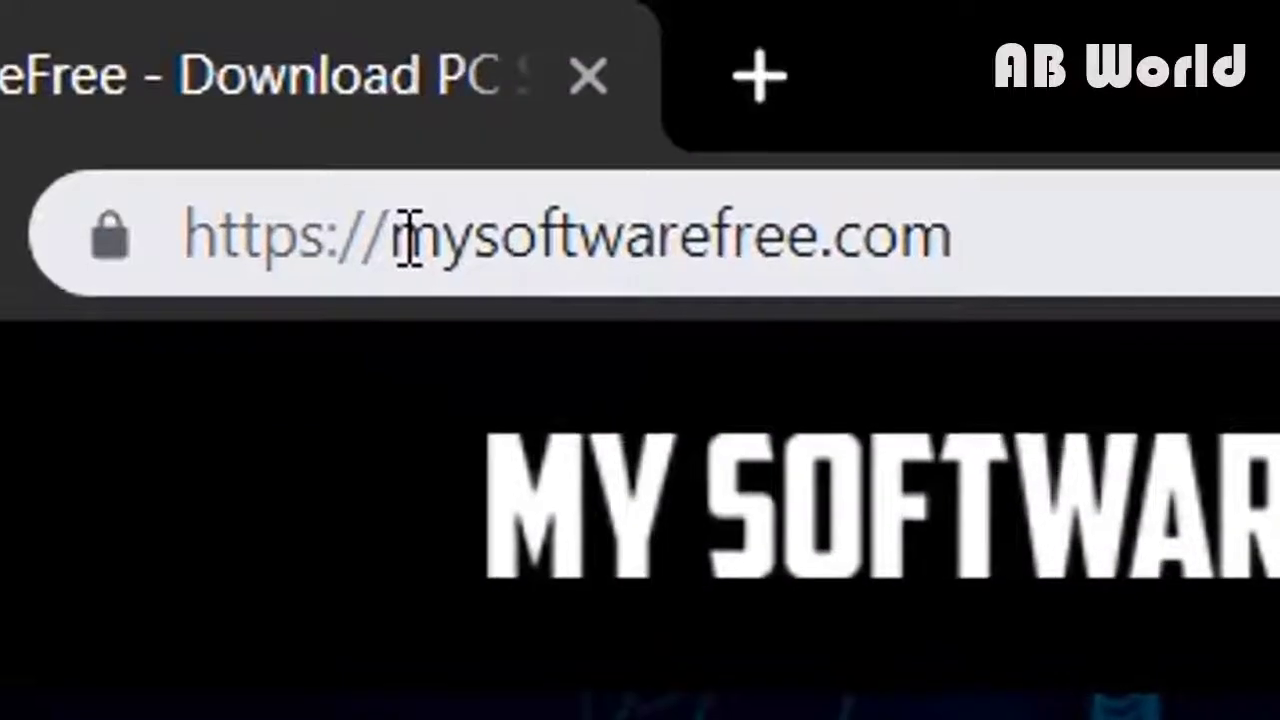
Search MySoftwareFree for 'Microsoft Office 2019' to list its results
drag(156, 43, 166, 43)
drag(452, 240, 1017, 229)
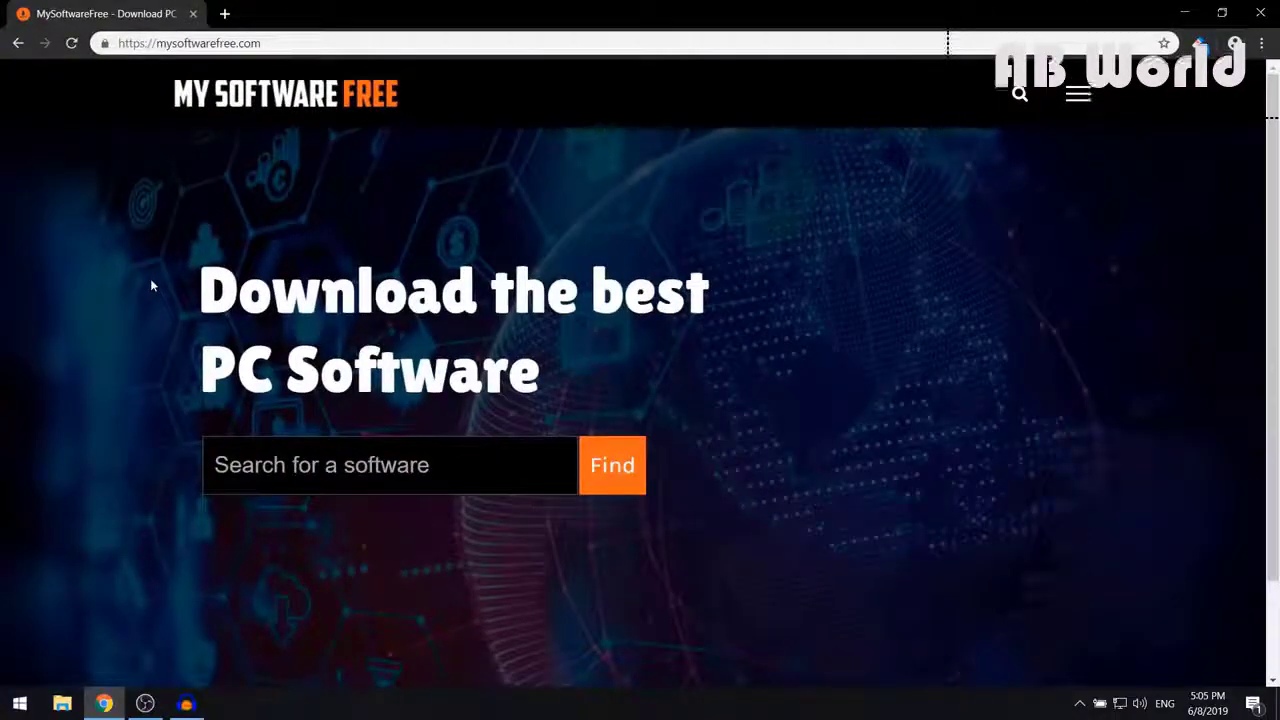
click(260, 466)
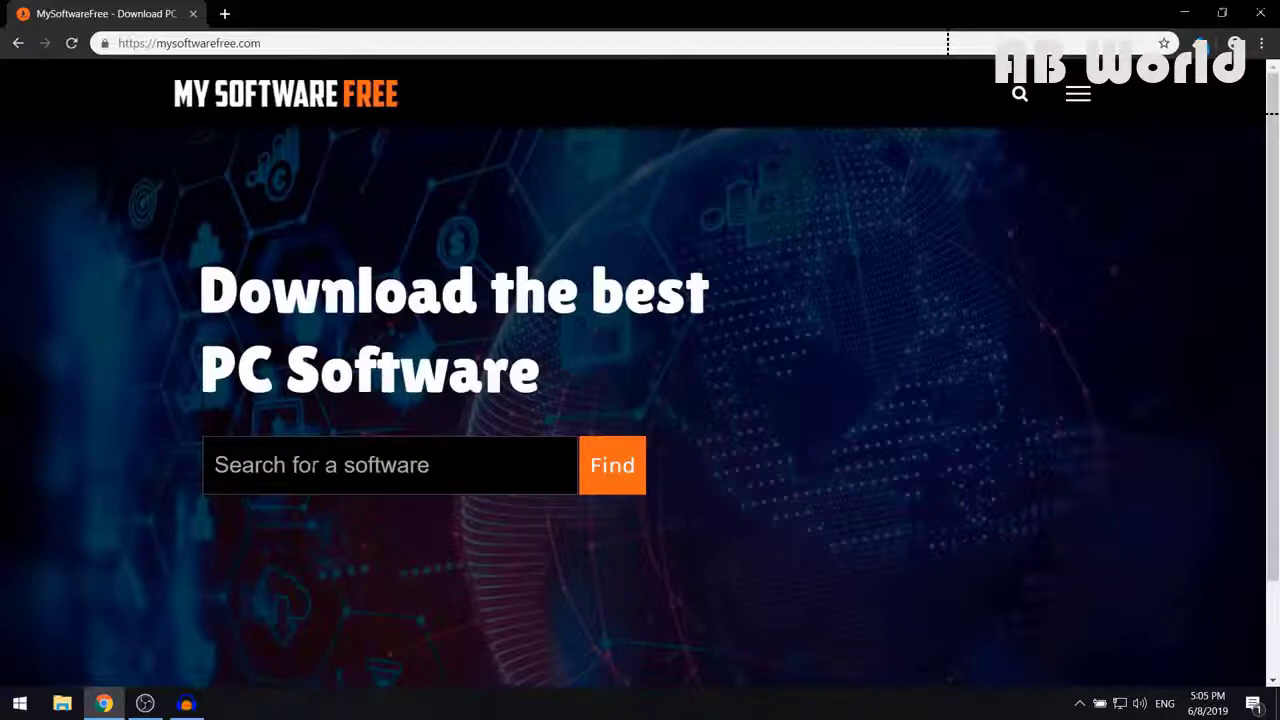
text(Microsoft Office 2019)
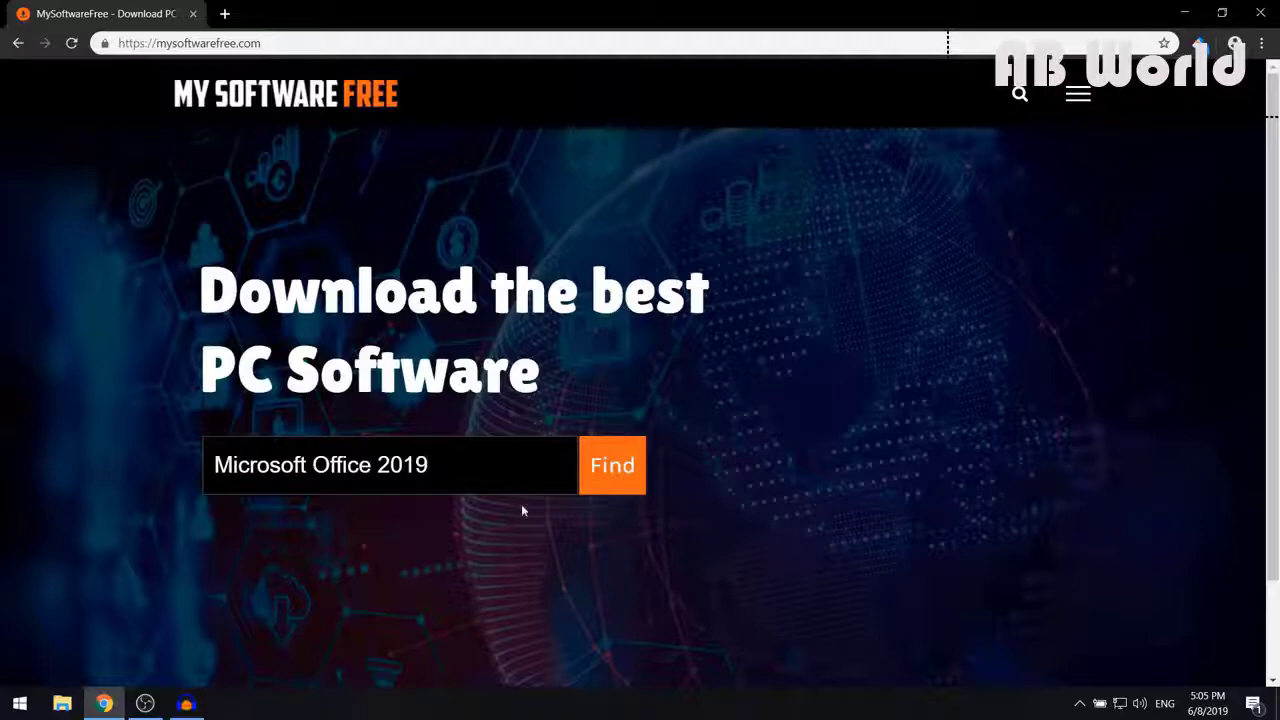
click(606, 483)
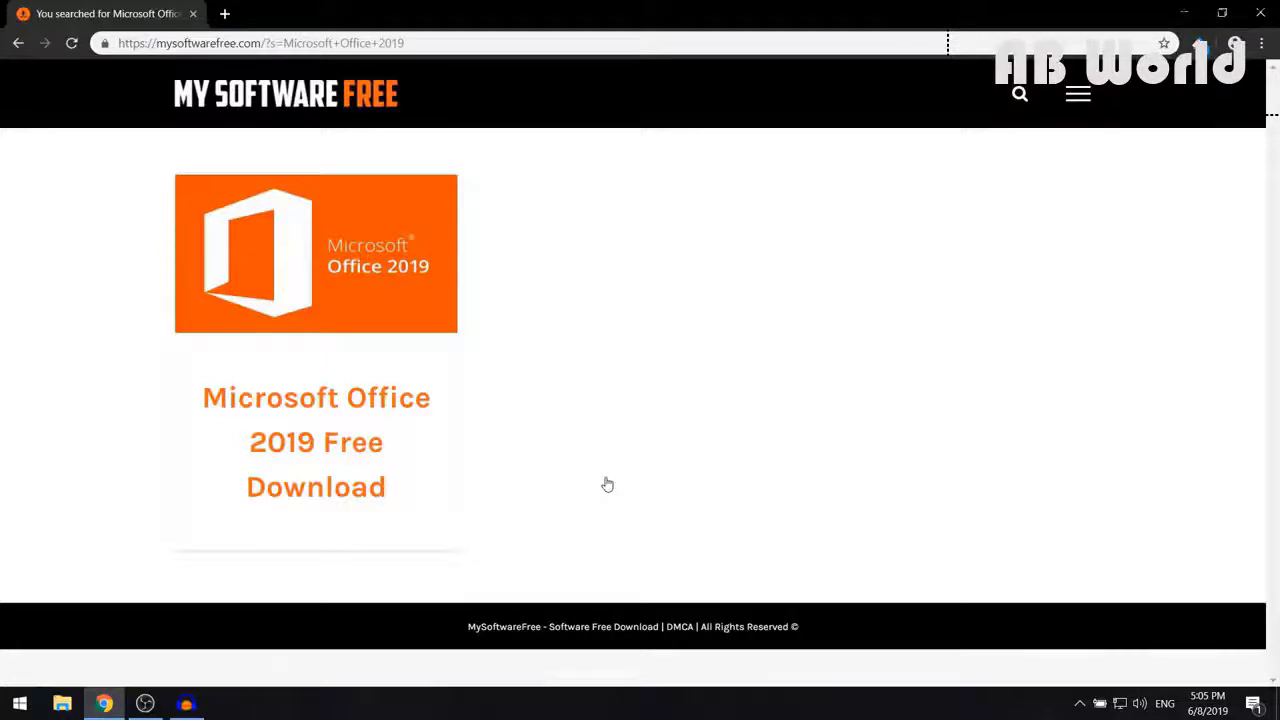
Open the 'Microsoft Office 2019 Free Download' article and scroll to its Required files section
click(317, 240)
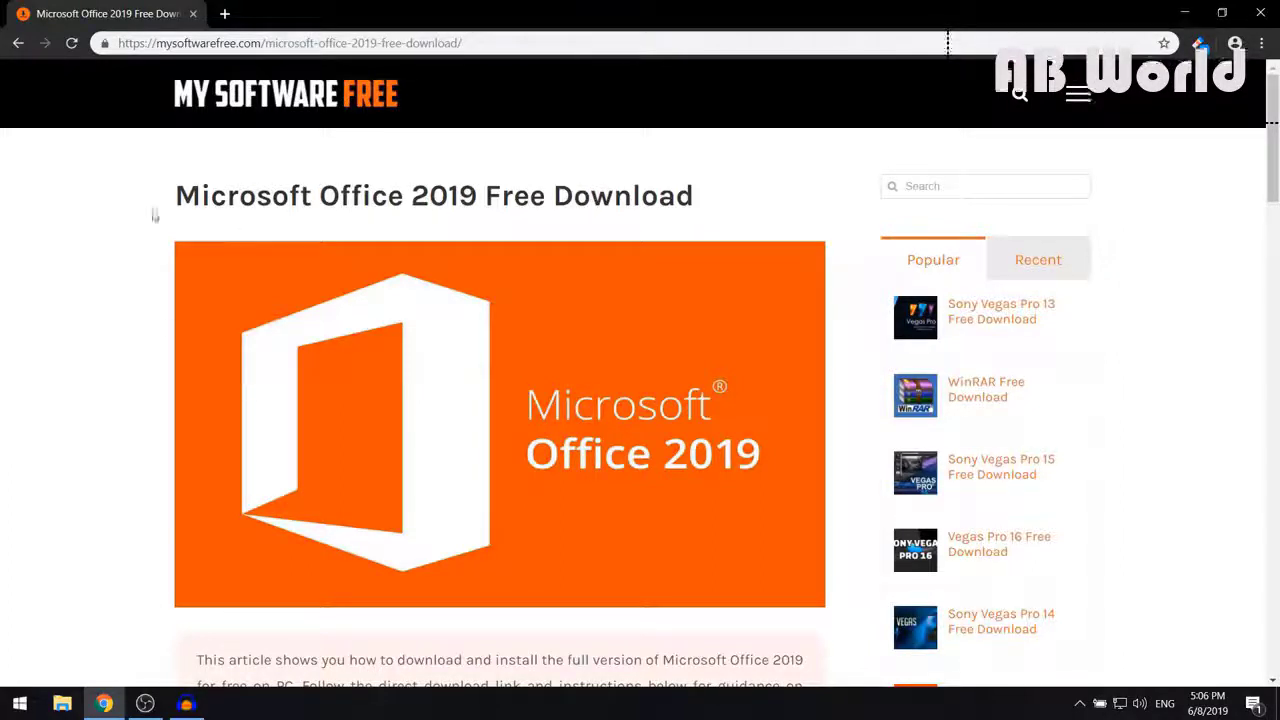
scroll(470, 335, down, 15)
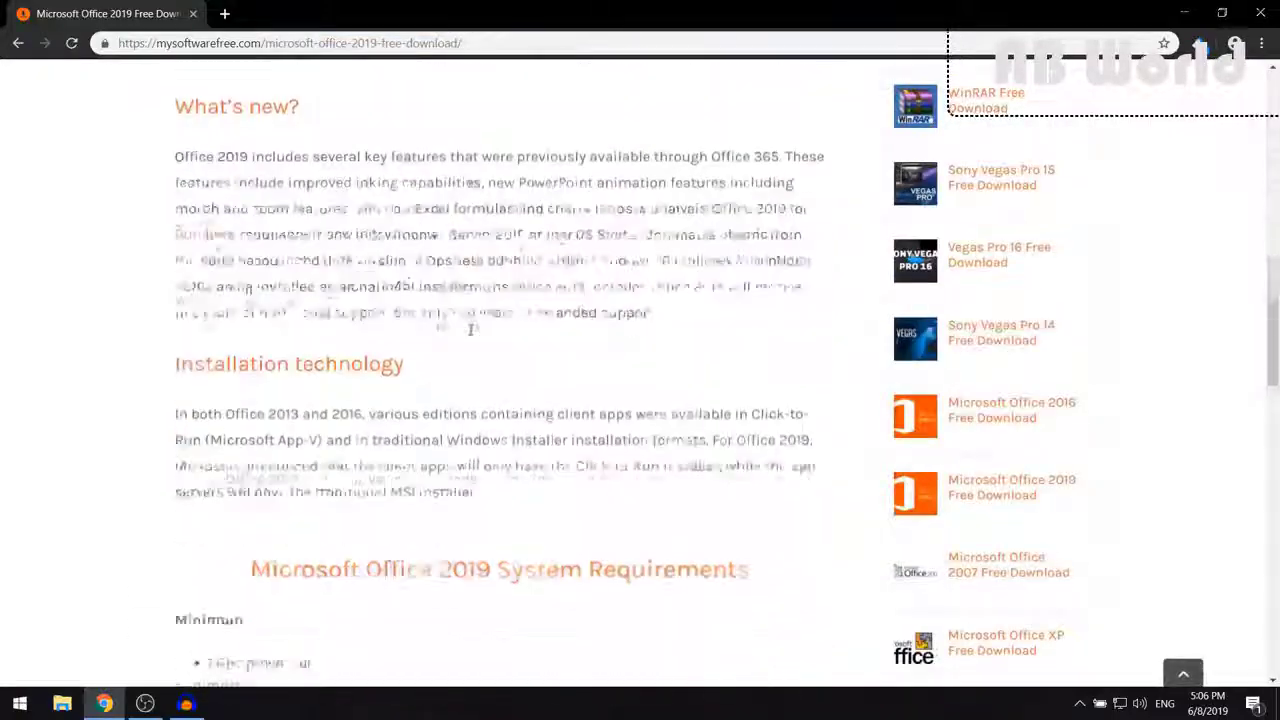
scroll(470, 335, down, 8)
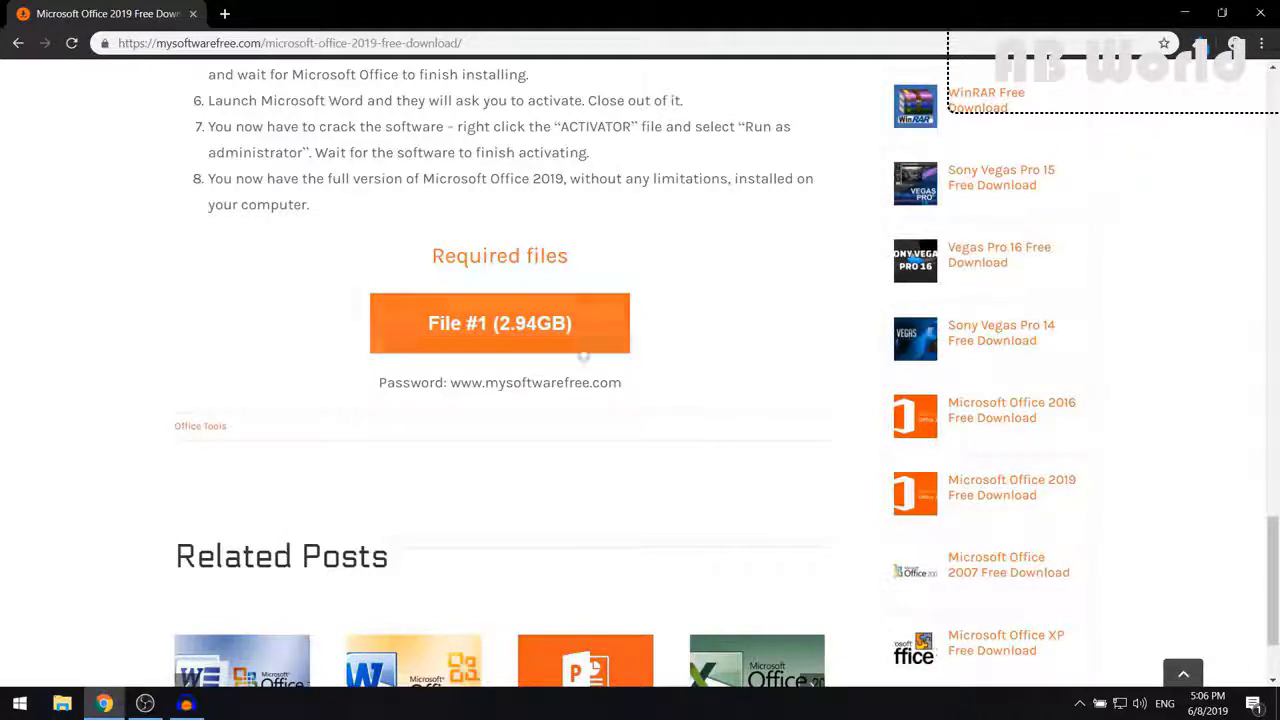
Download the 2.94GB File #1 Office 2019 archive from MEGA until it completes
click(514, 345)
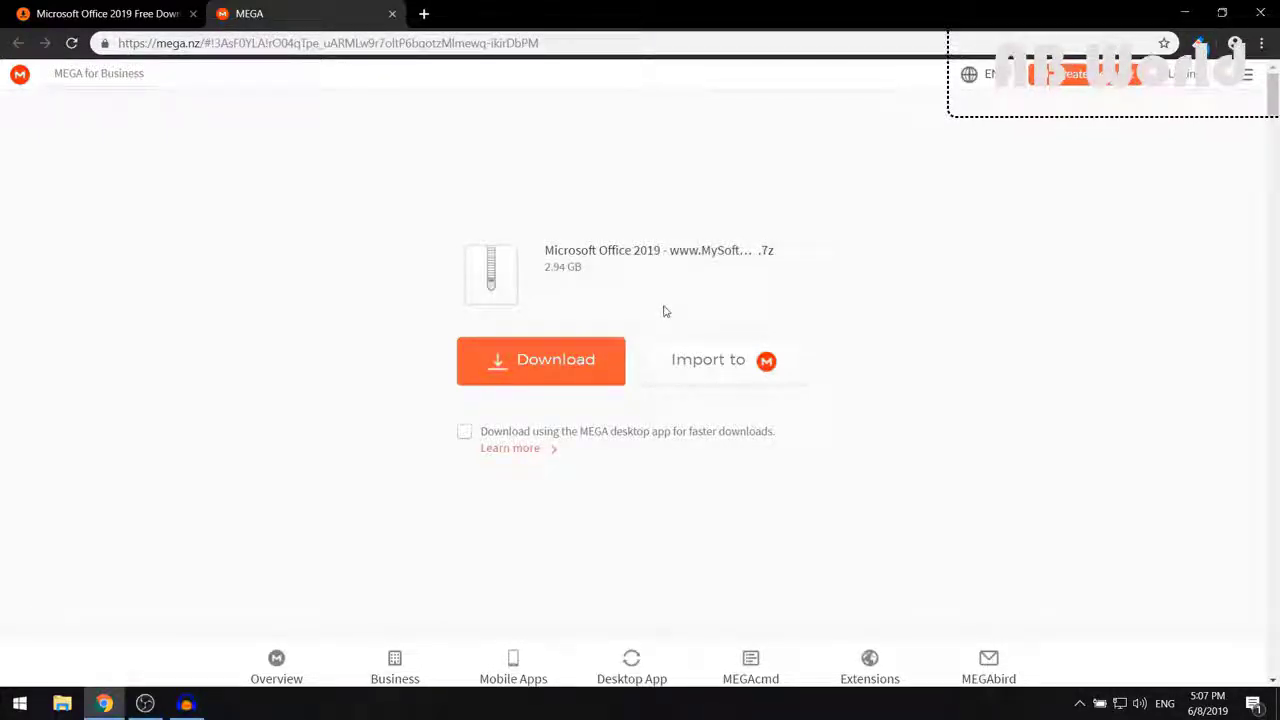
click(555, 370)
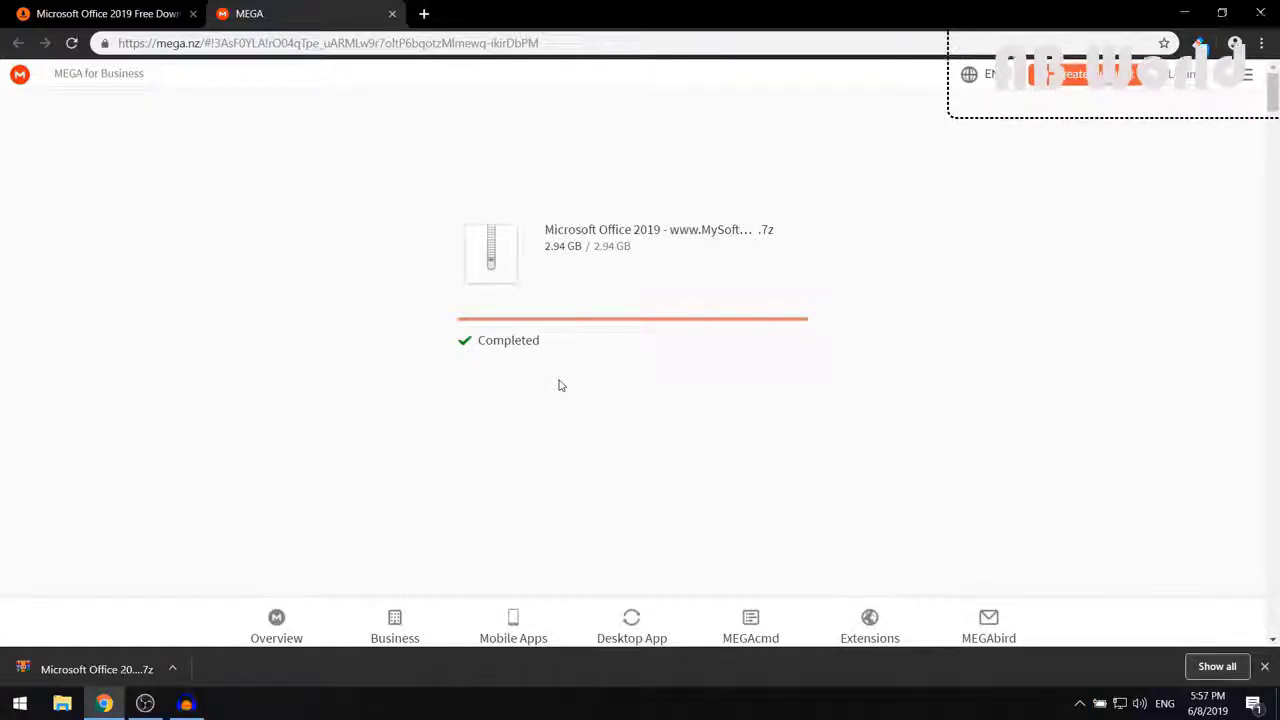
Open the downloaded .7z in WinRAR and unlock it with the site's archive password
click(94, 668)
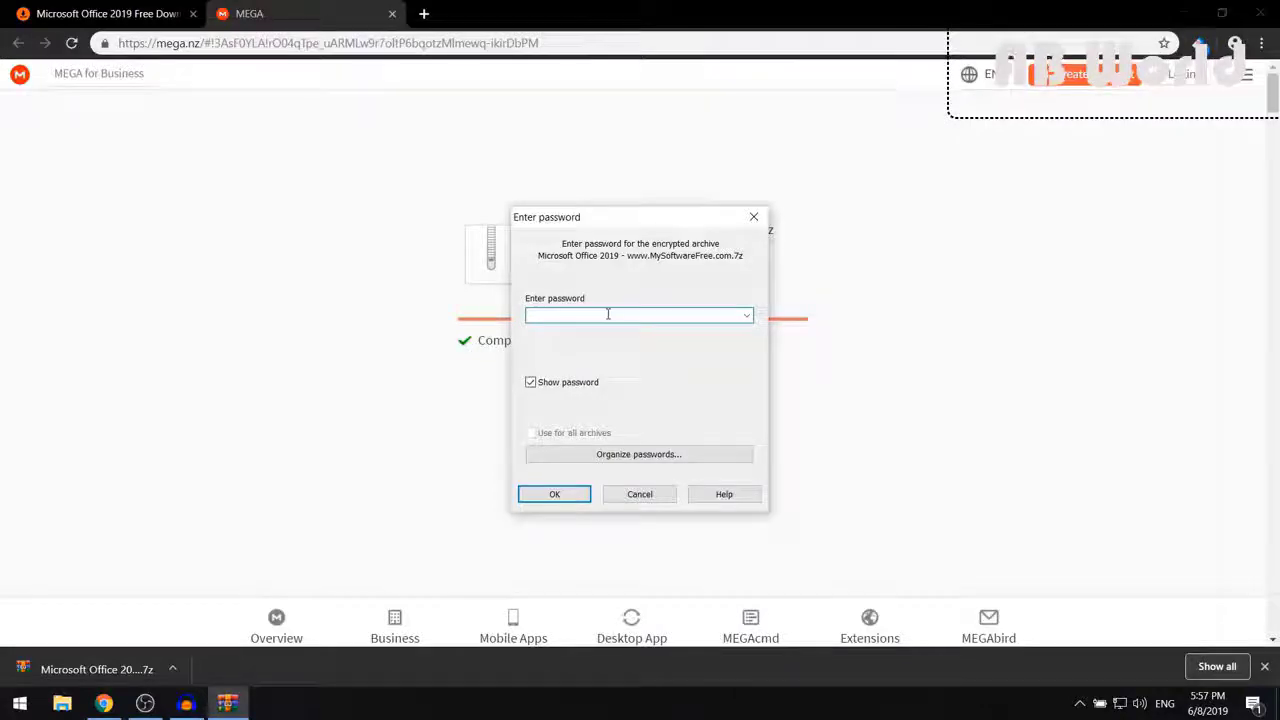
text(www.mysoftwarefree.com)
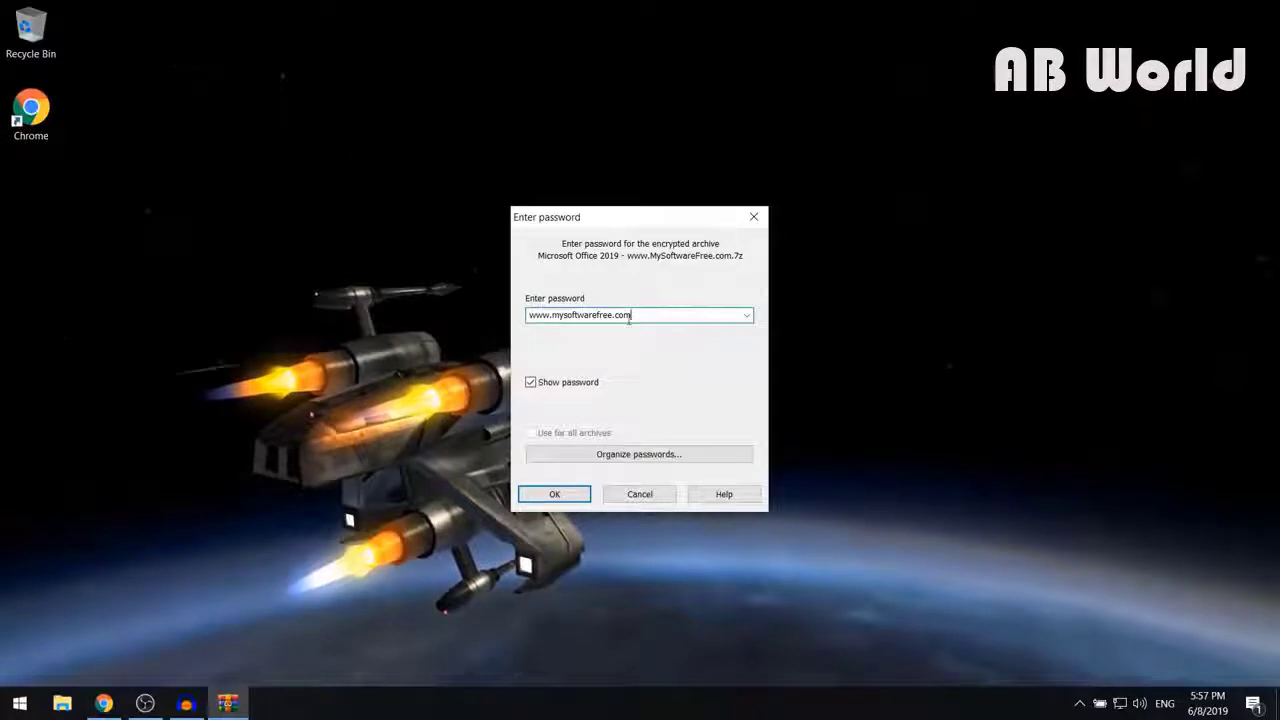
drag(629, 318, 516, 318)
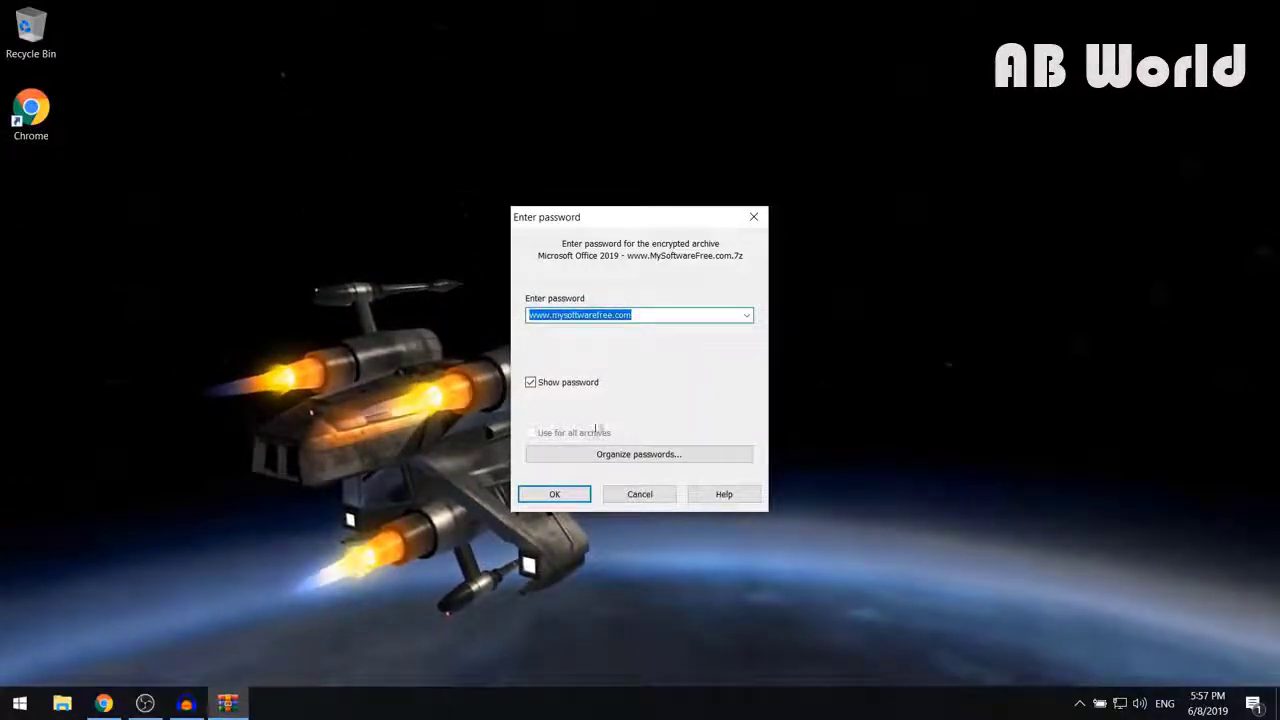
click(557, 494)
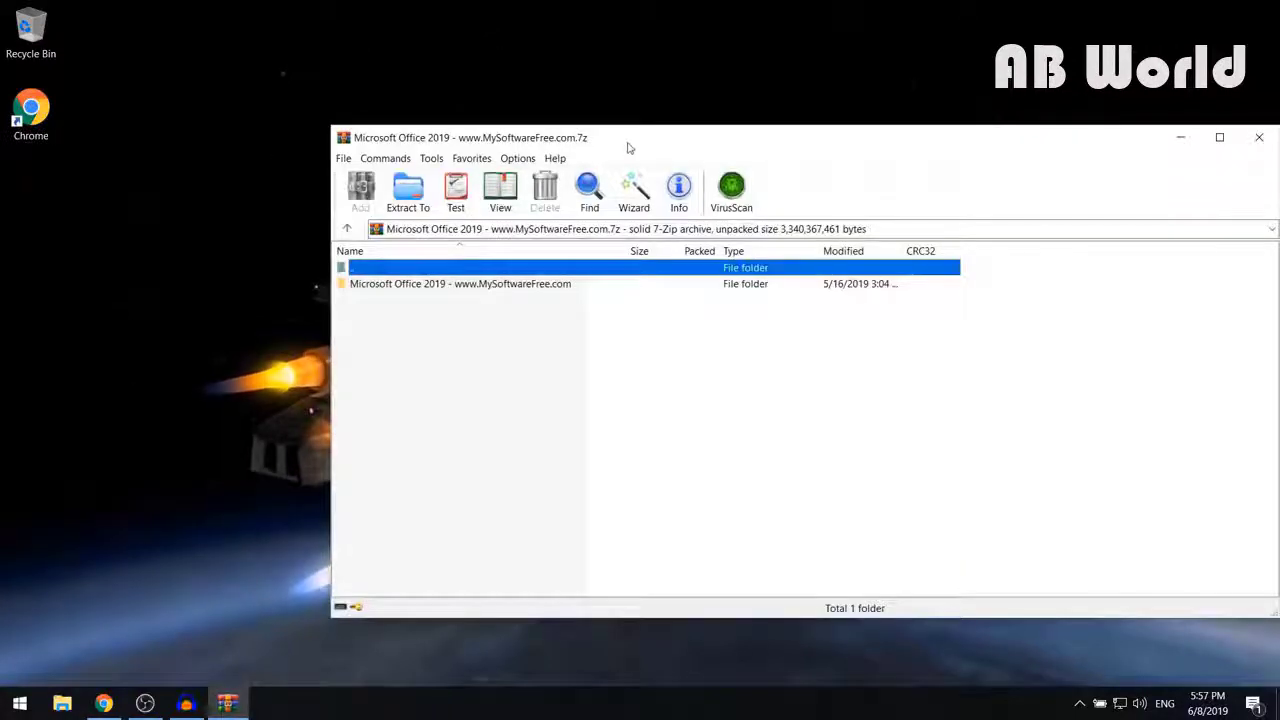
drag(629, 148, 845, 168)
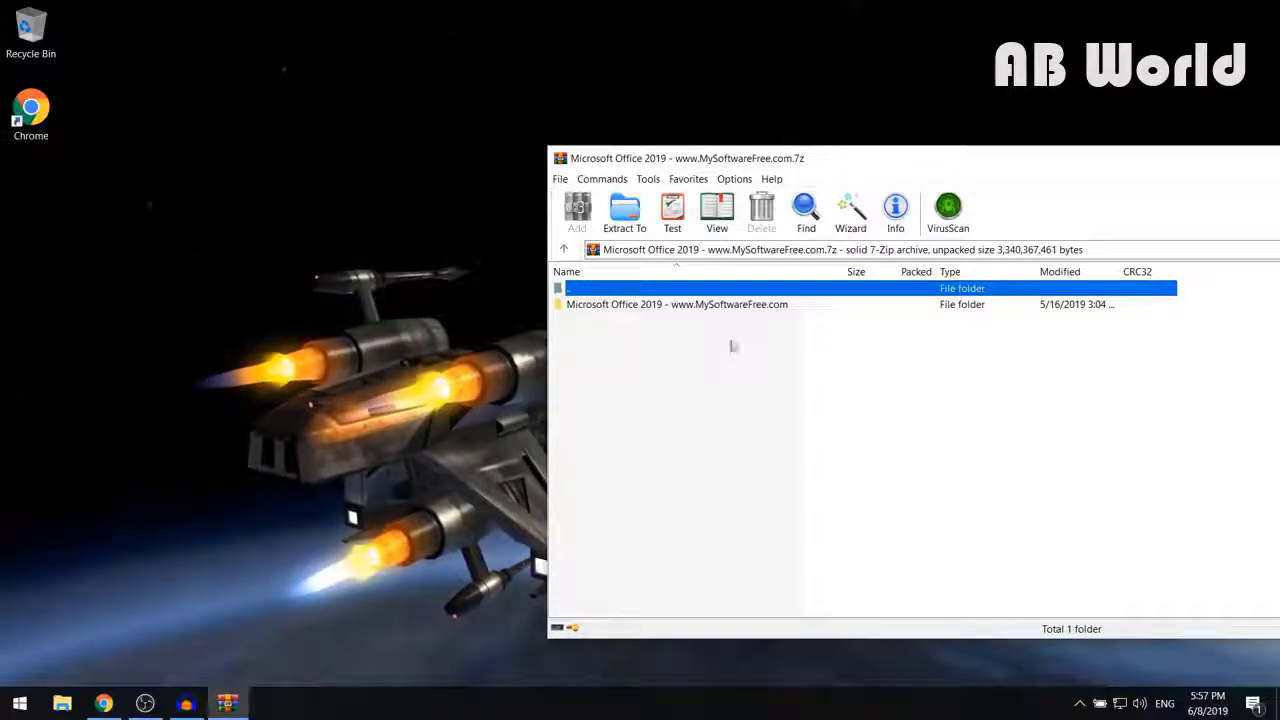
click(685, 308)
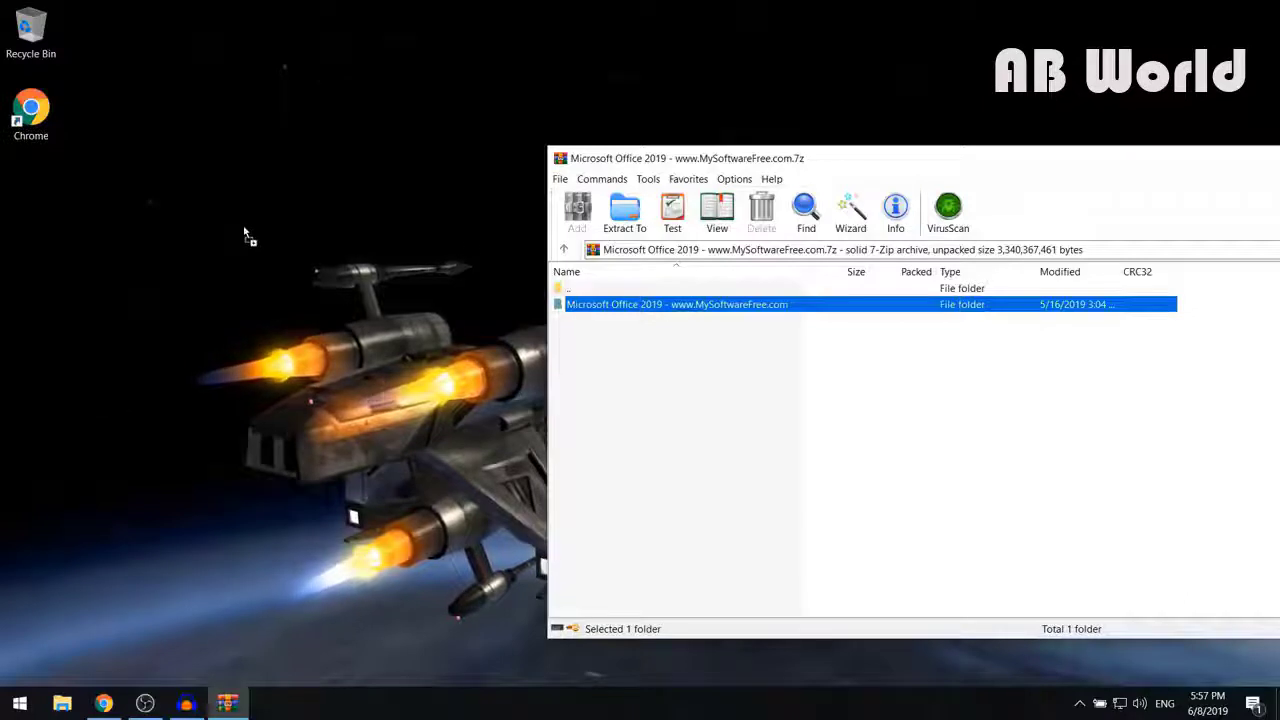
drag(244, 229, 244, 229)
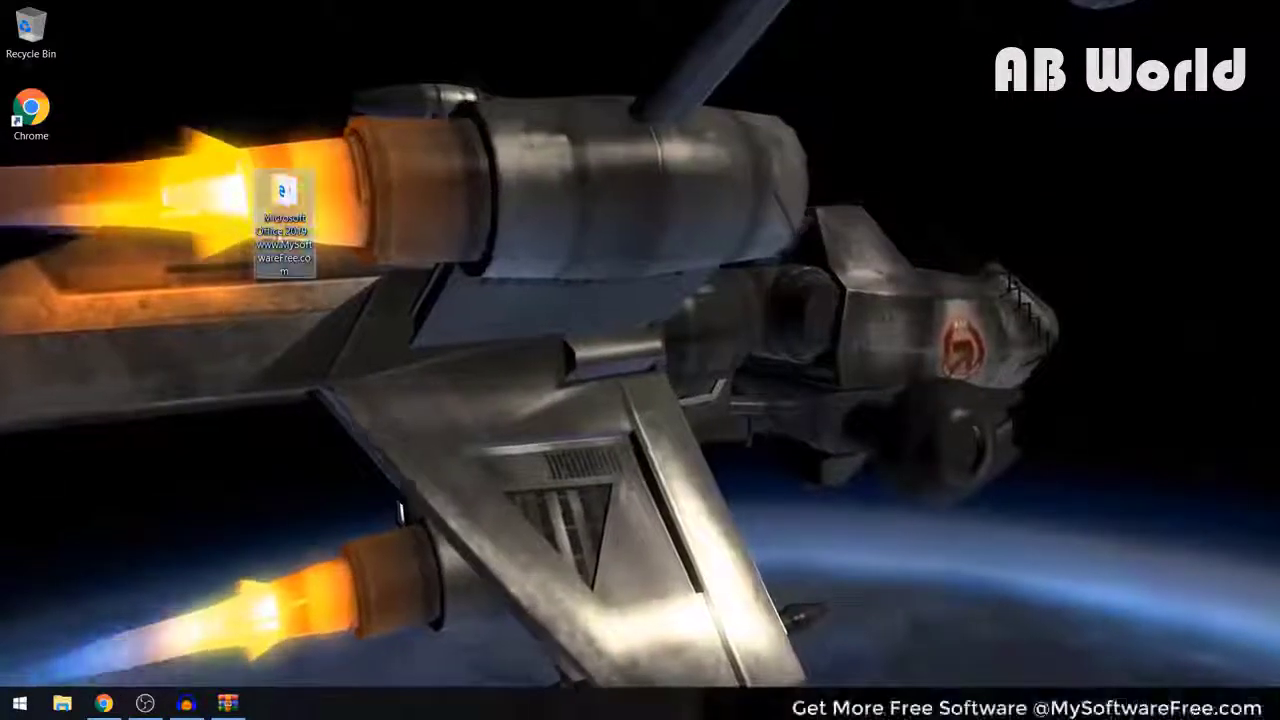
Open the extracted Office 2019 folder and its Software Files subfolder
drag(285, 225, 470, 220)
double_click(478, 215)
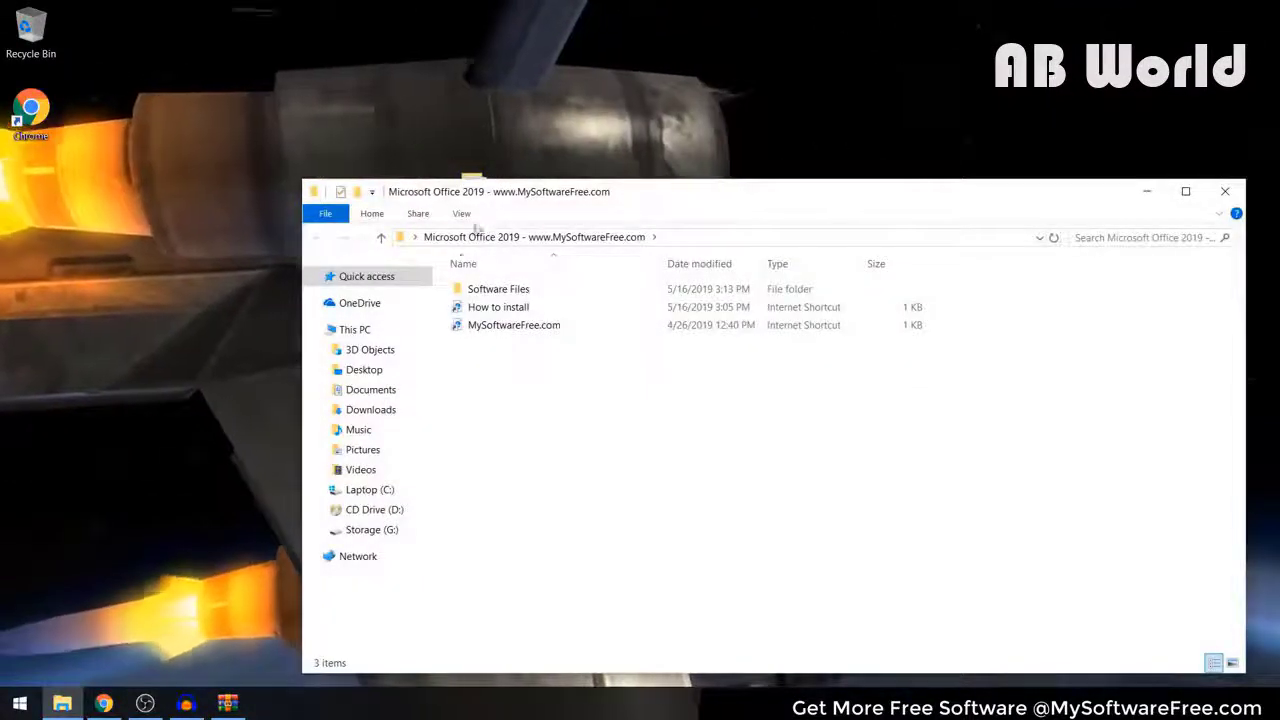
click(525, 289)
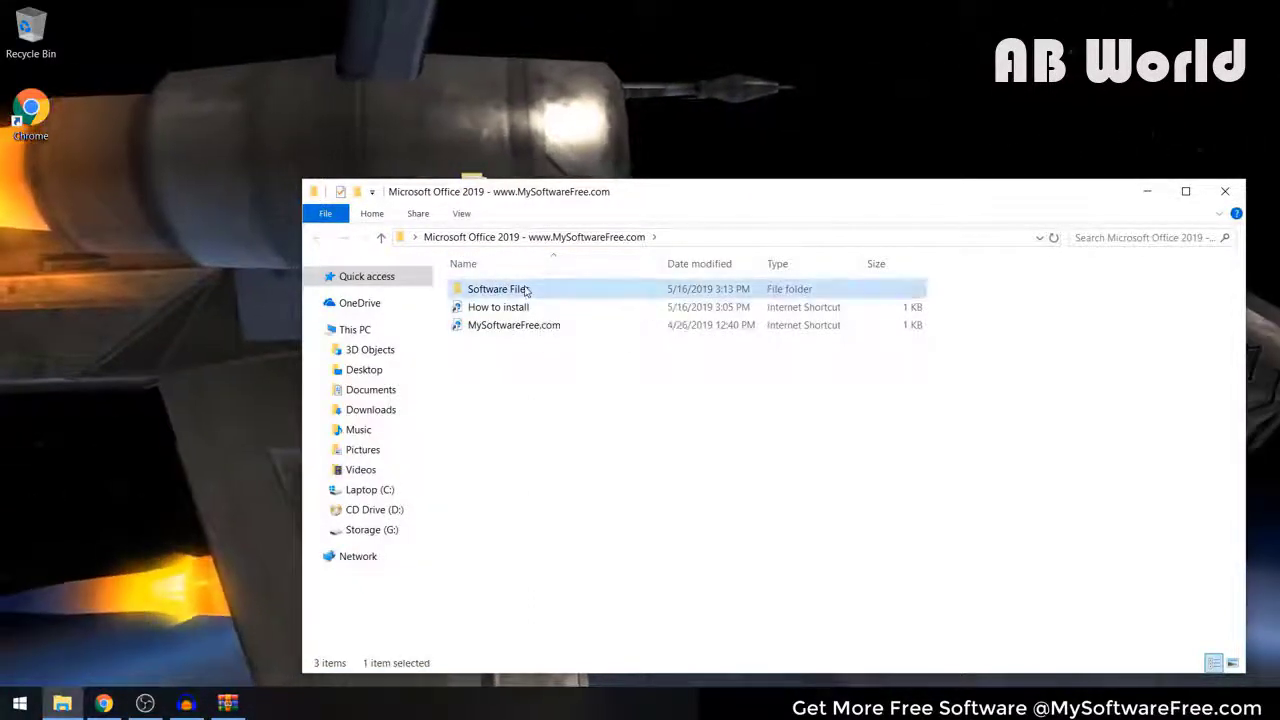
double_click(525, 289)
drag(654, 194, 717, 144)
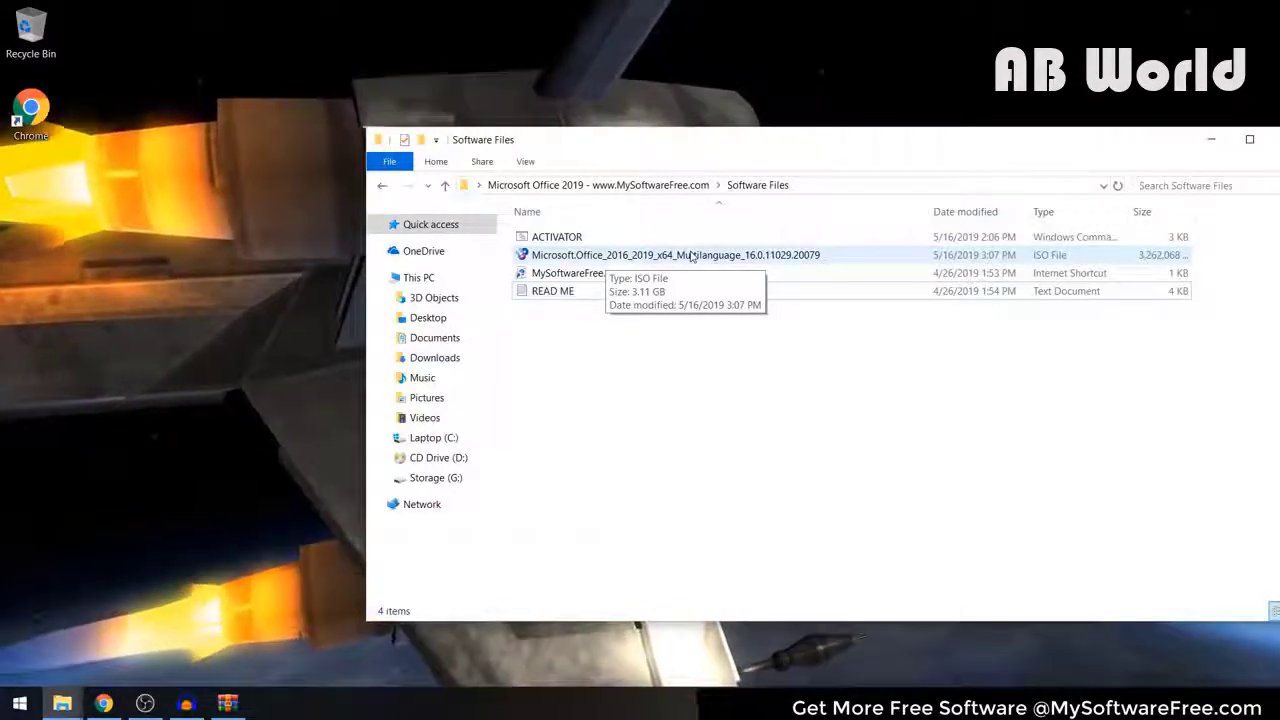
Bring up the PowerISO options for the Microsoft.Office_2016_2019 ISO file
click(689, 256)
right_click(689, 256)
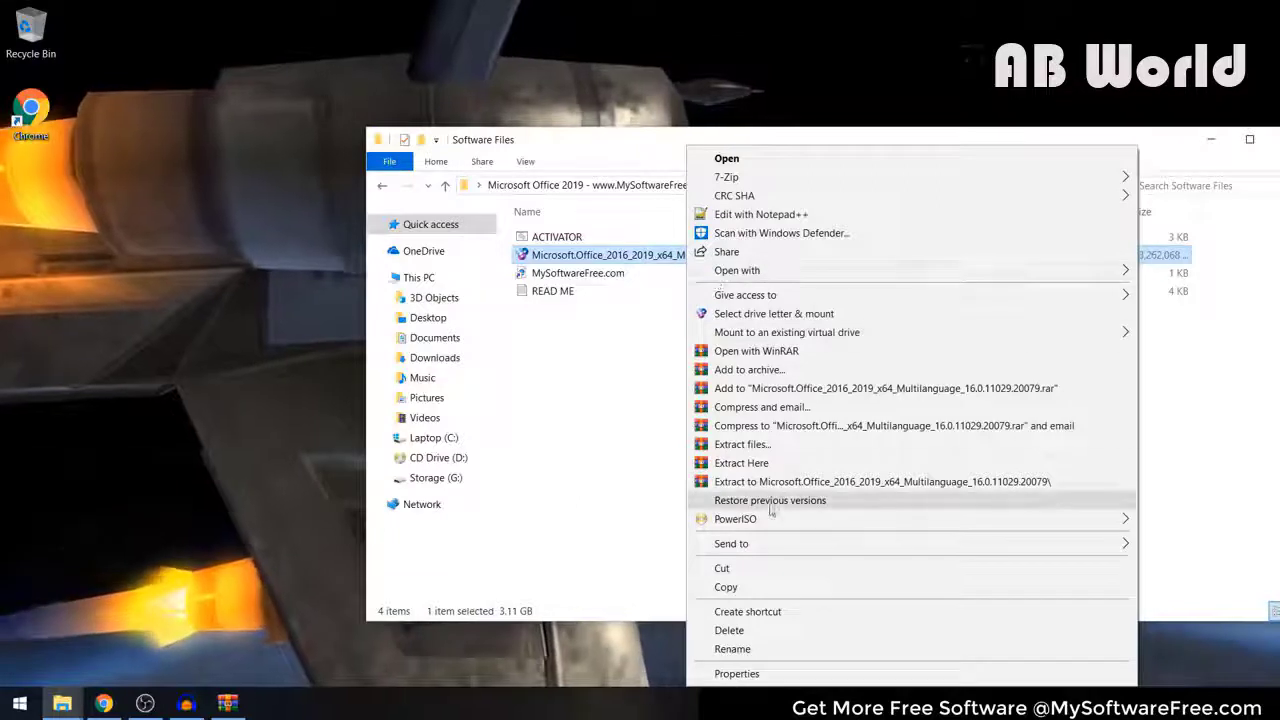
mouse_move(767, 521)
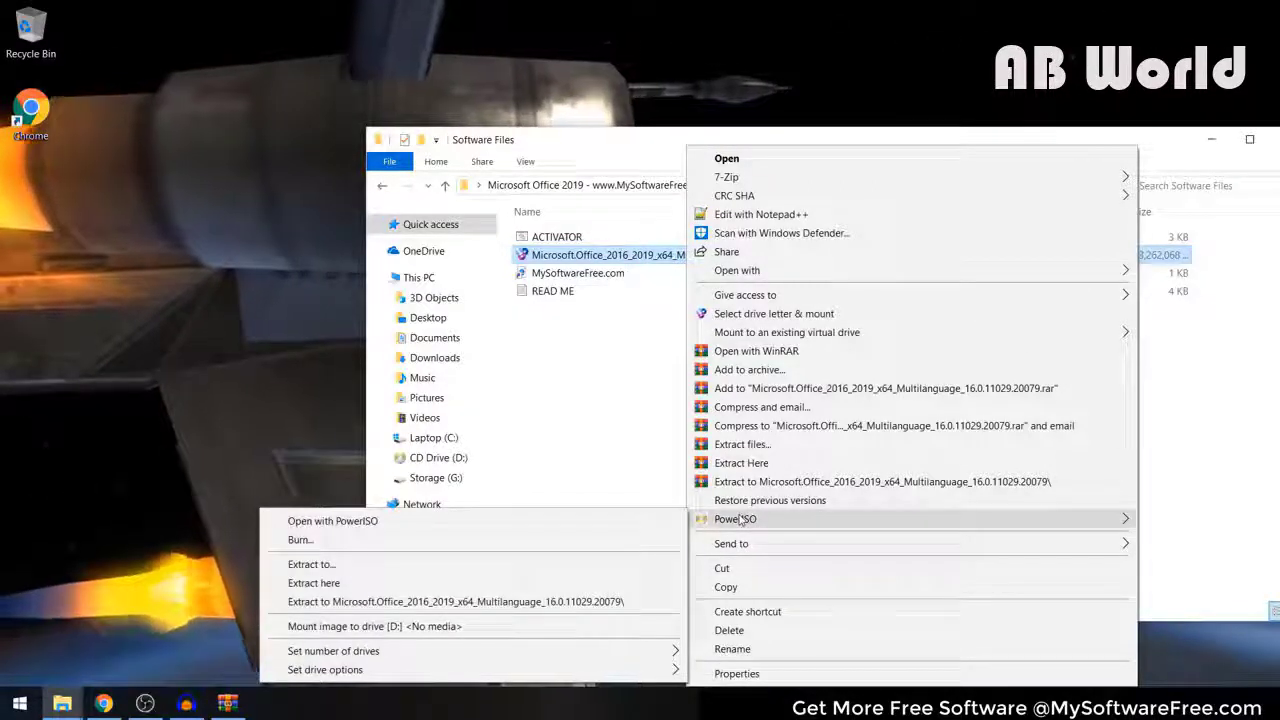
Open the ISO in PowerISO, run OInstall.exe, and dismiss the 'Cannot Unseal File' error
click(558, 528)
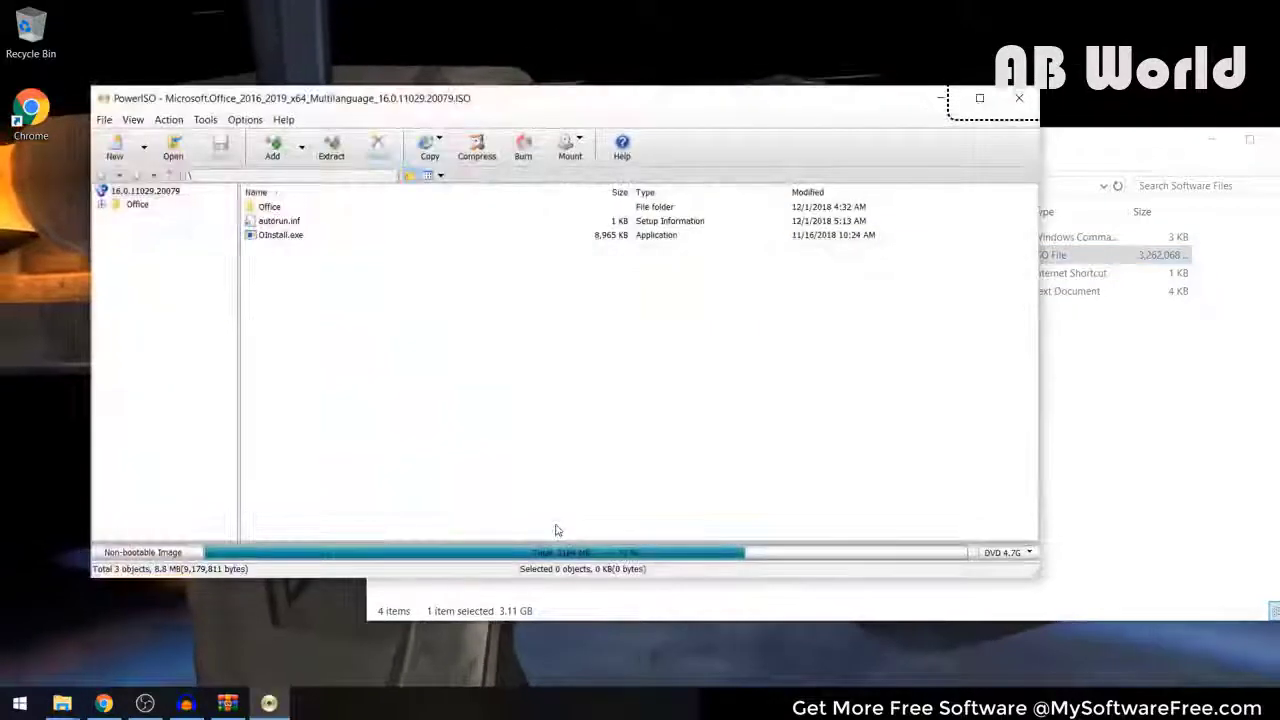
click(1211, 140)
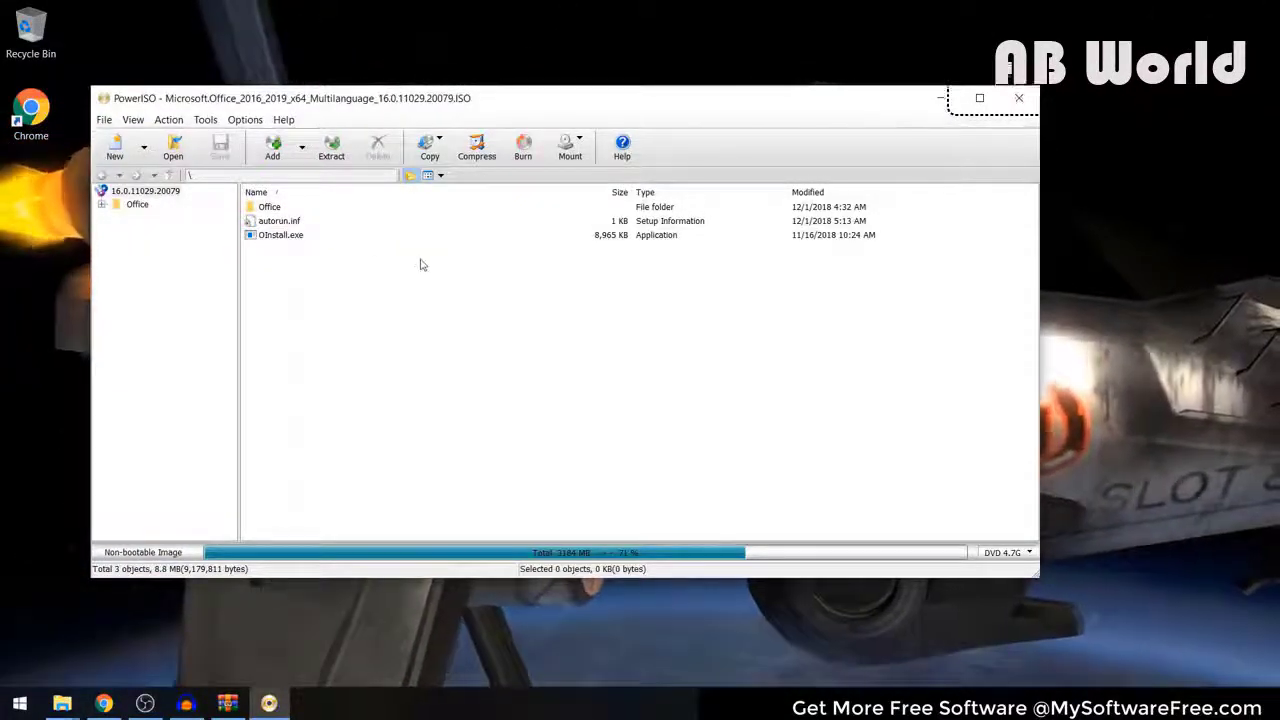
double_click(290, 235)
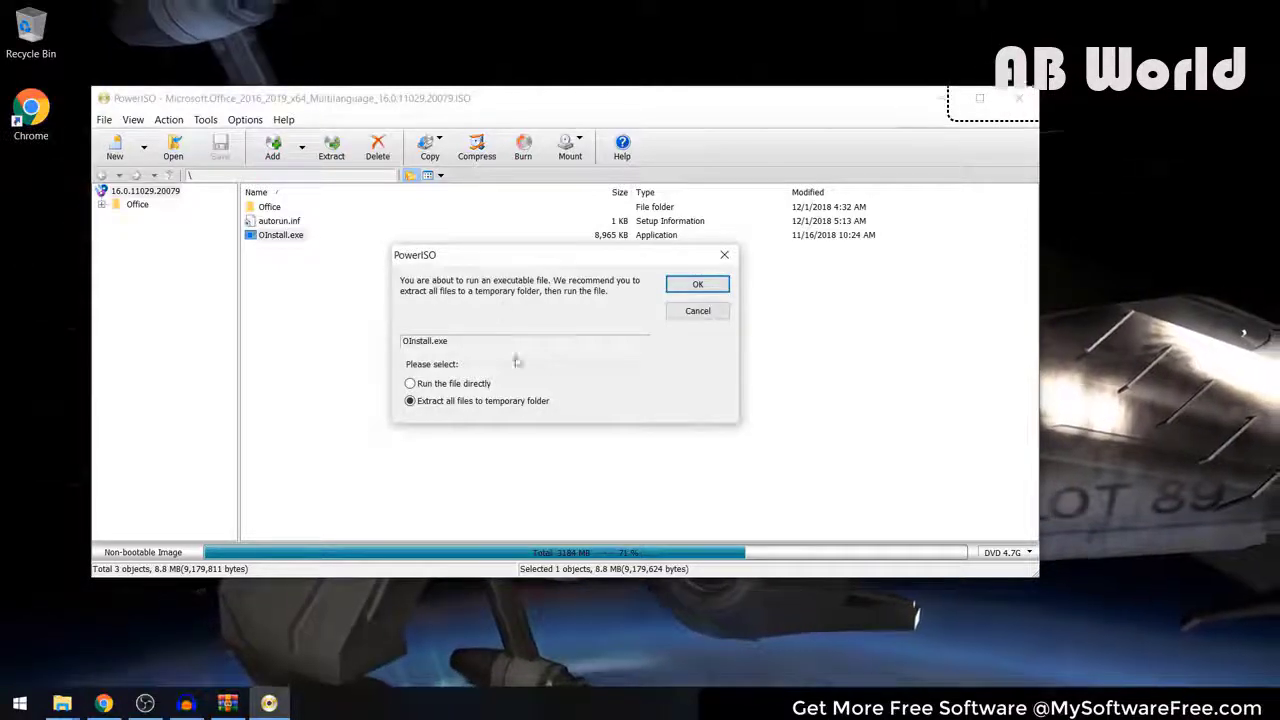
click(699, 285)
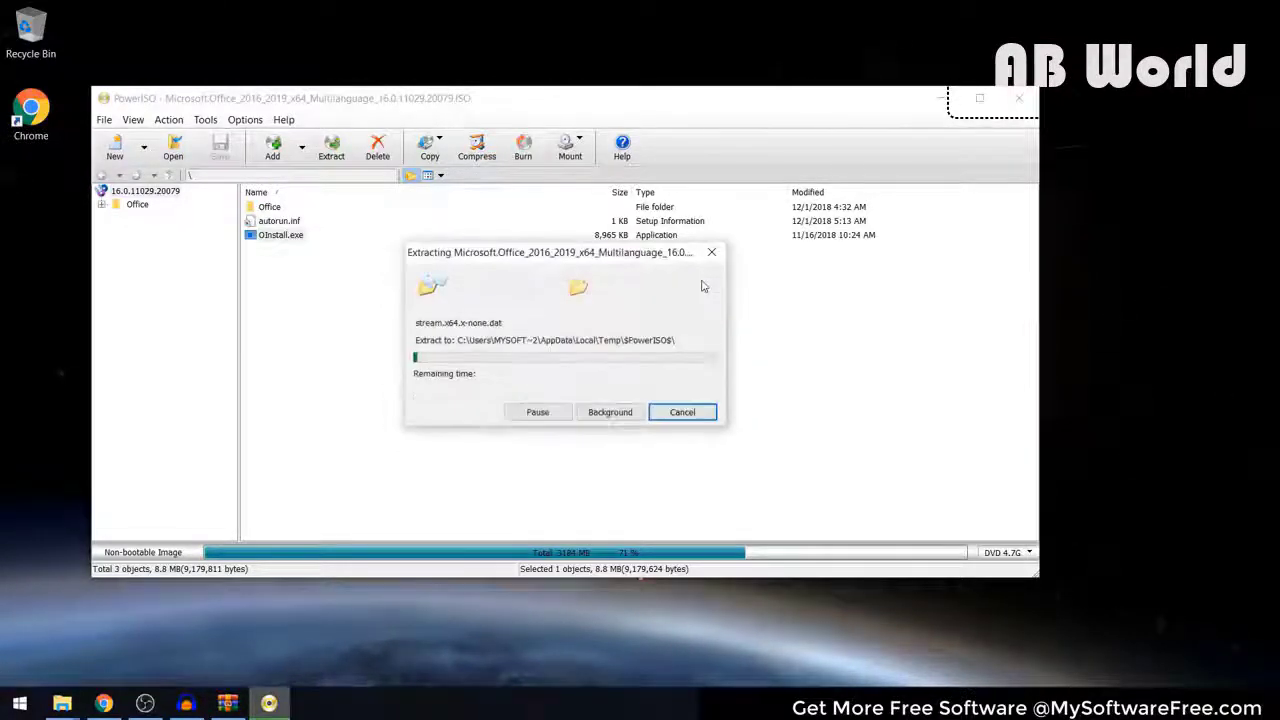
click(737, 349)
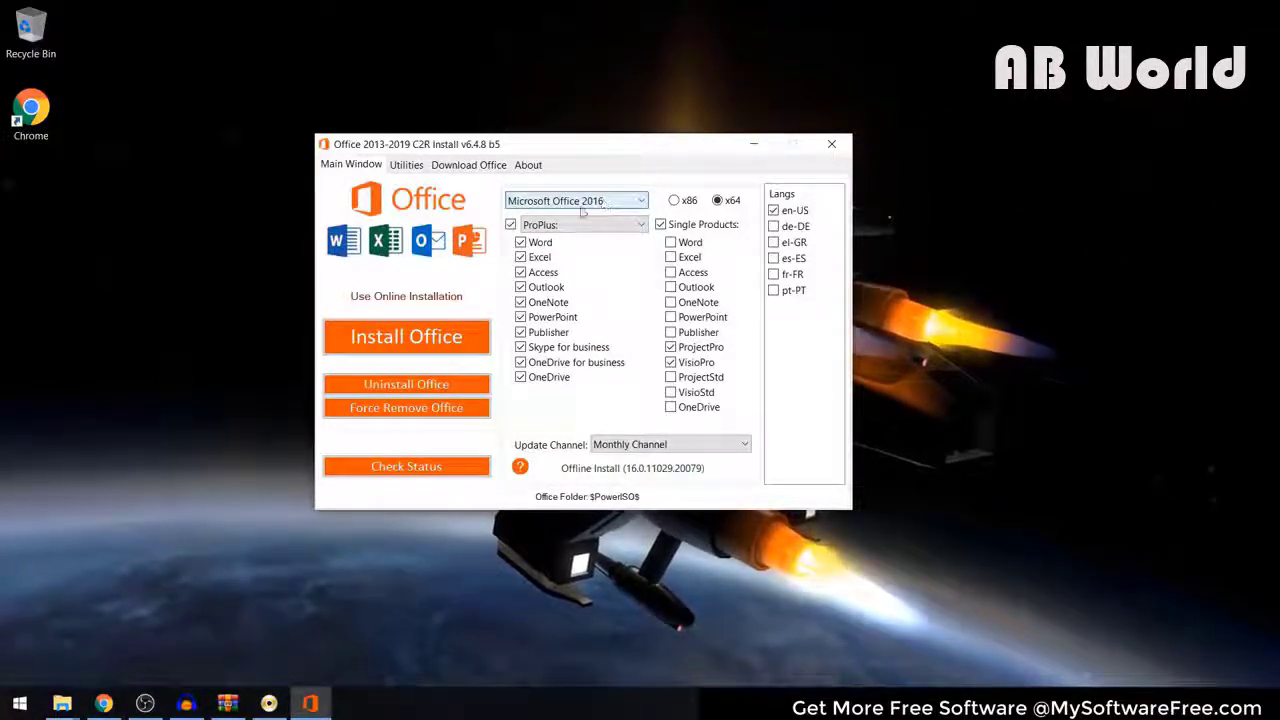
Choose Microsoft Office 2019 from the Office version dropdown
click(617, 203)
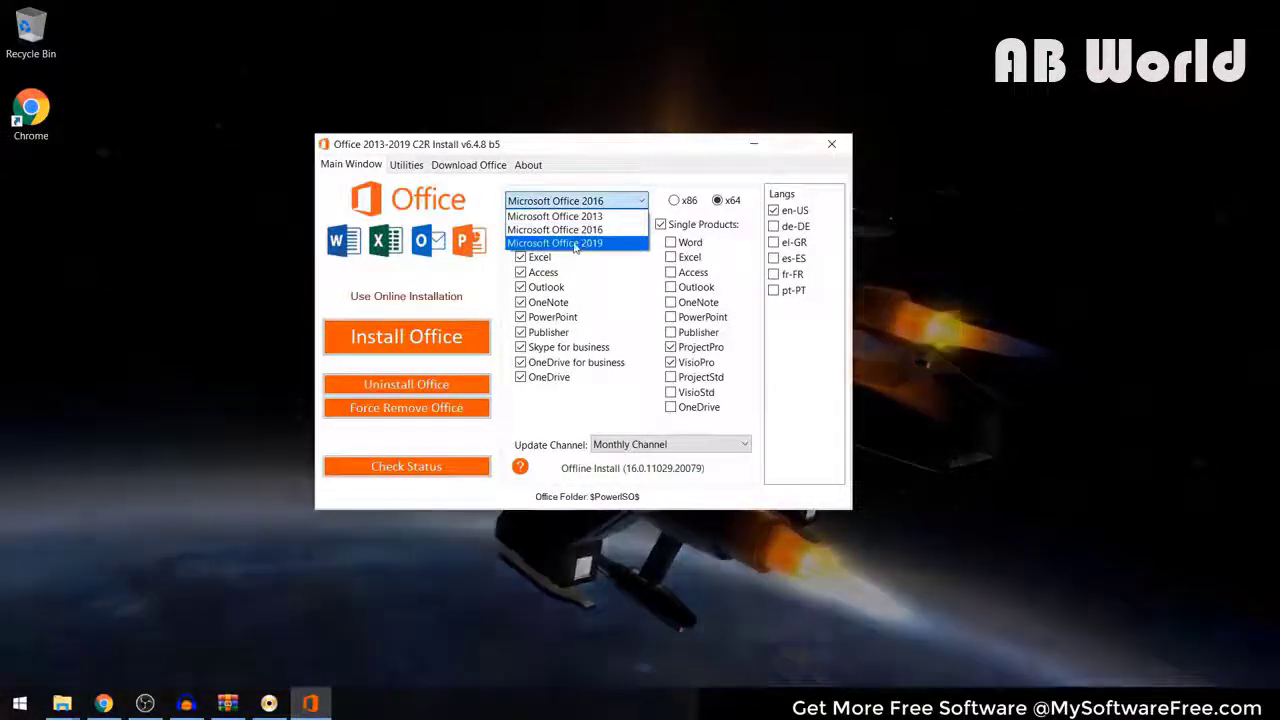
click(576, 246)
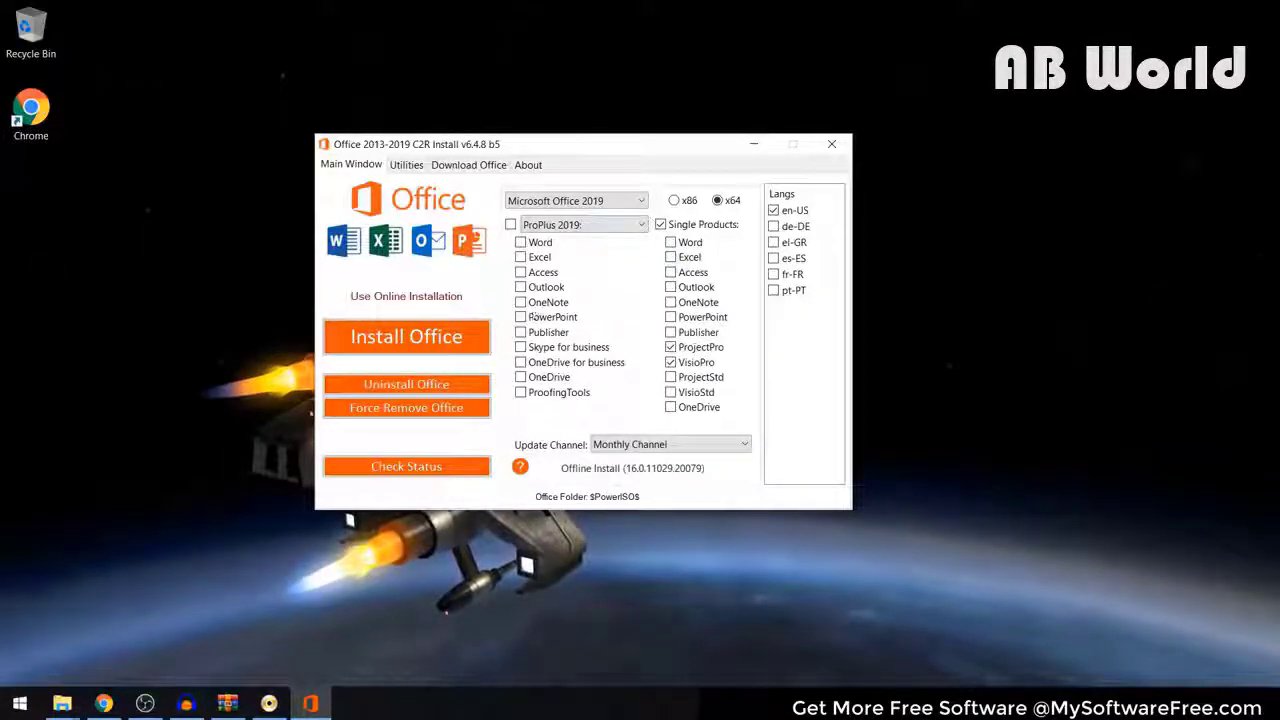
Drop ProjectPro and VisioPro, install ProPlus 2019, and minimize the installer
click(660, 225)
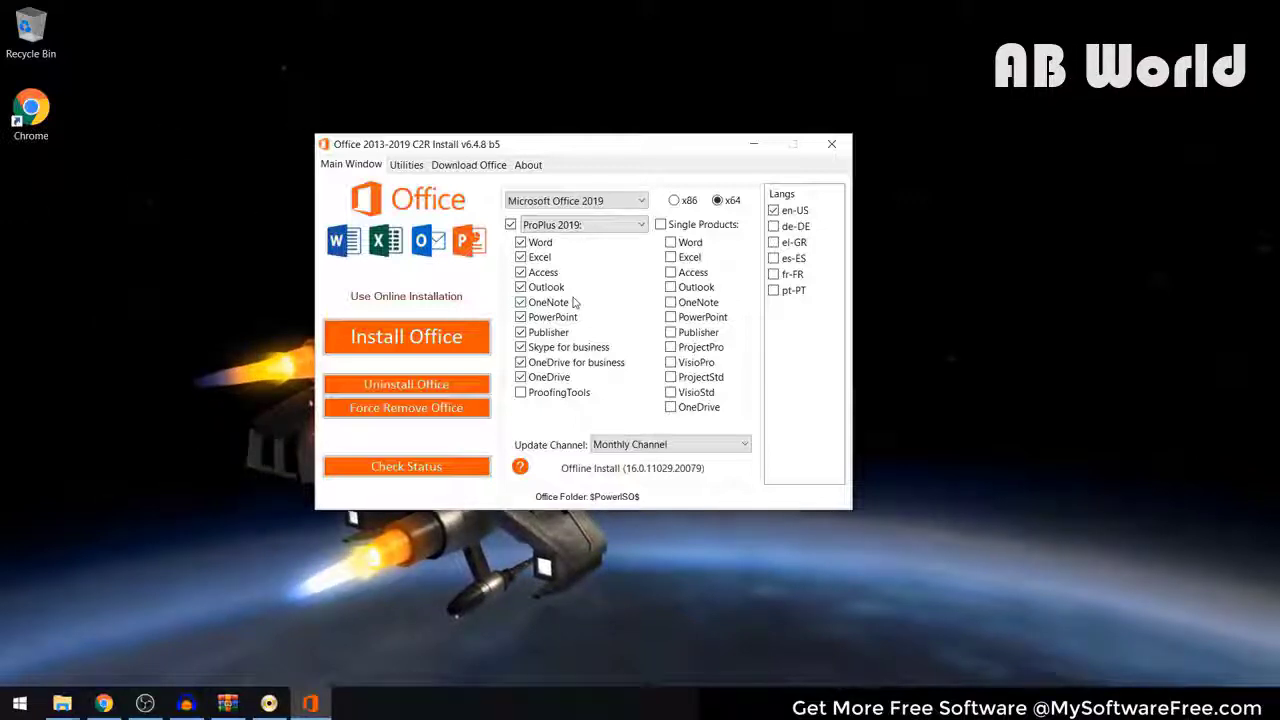
click(416, 341)
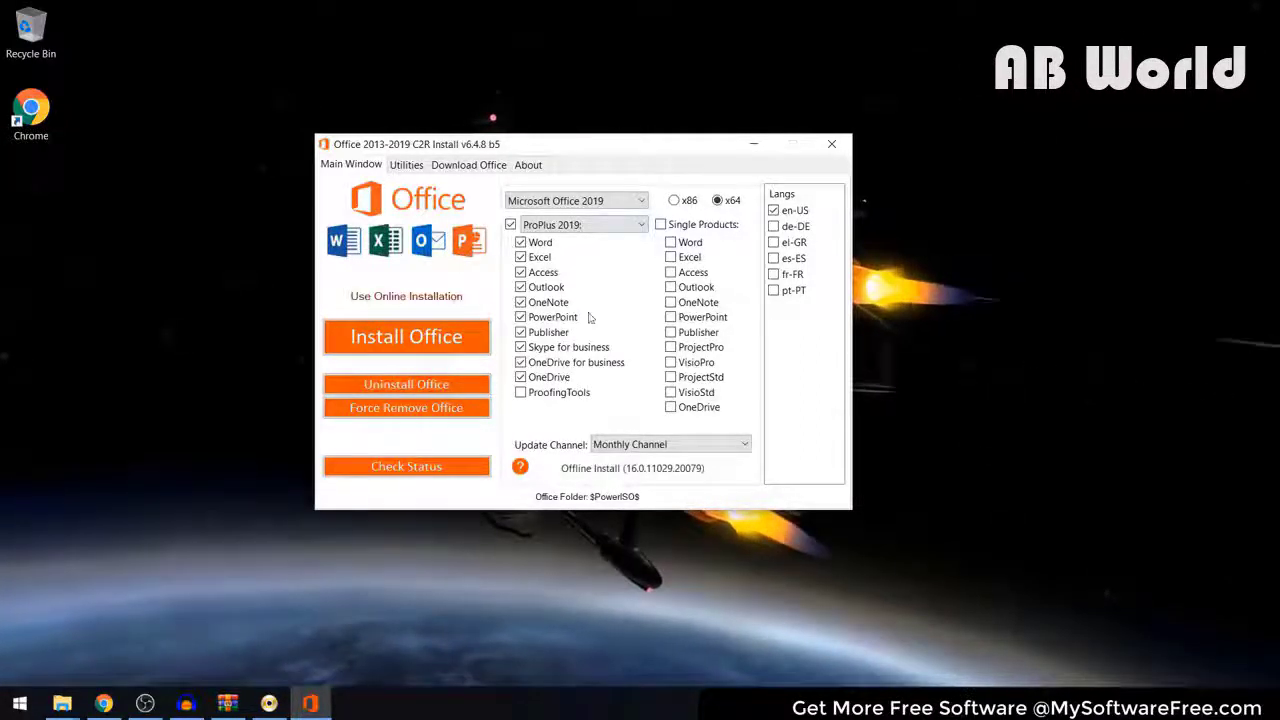
click(757, 148)
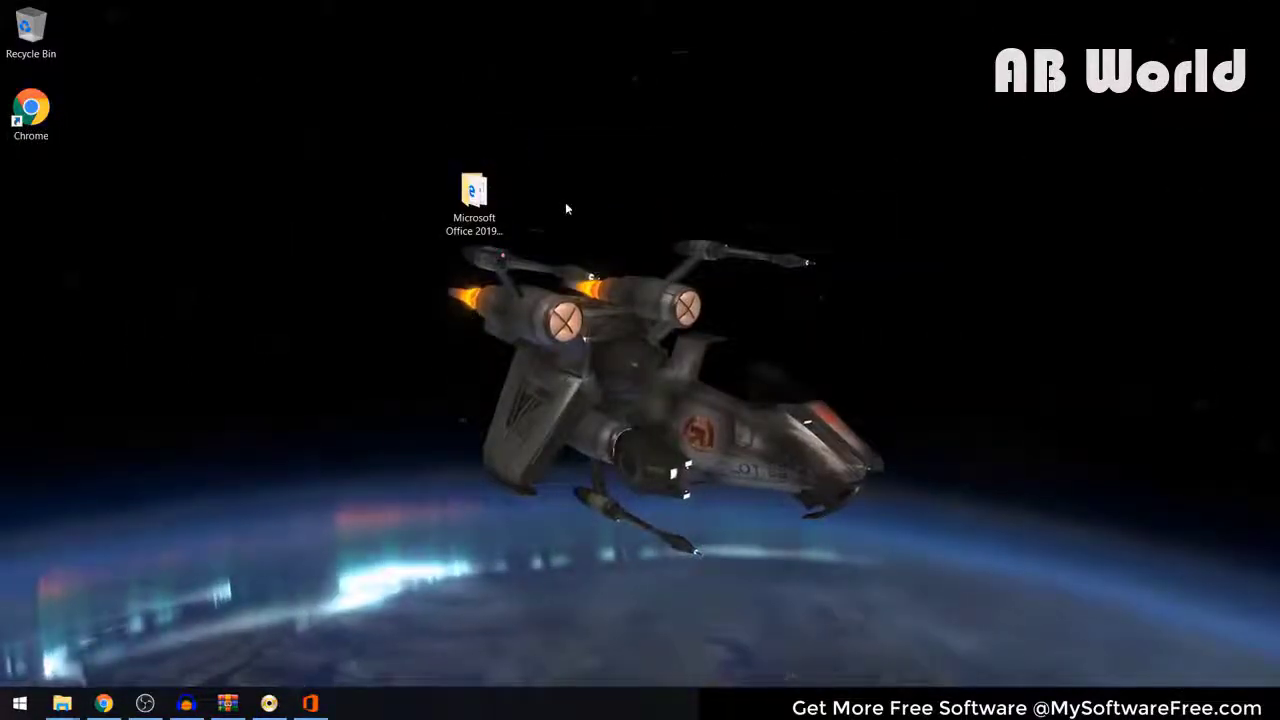
Run the ACTIVATOR script in Microsoft Office 2019 > Software Files as administrator
double_click(476, 197)
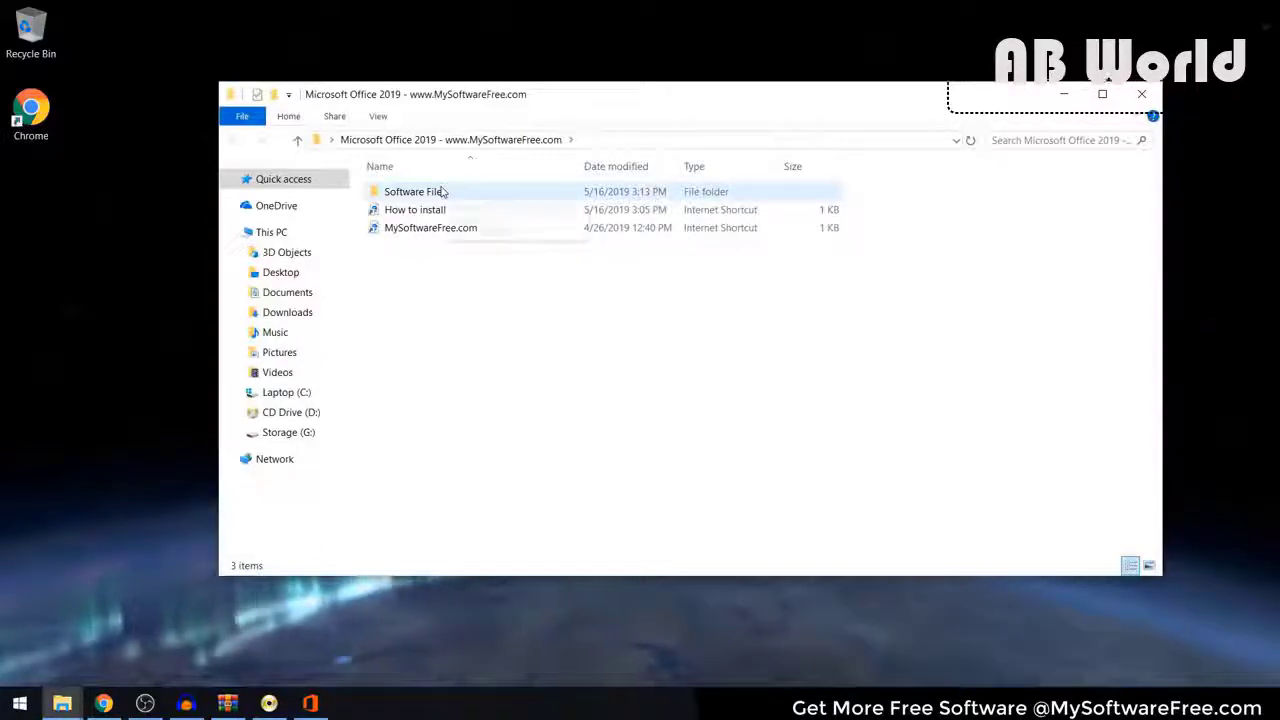
double_click(442, 191)
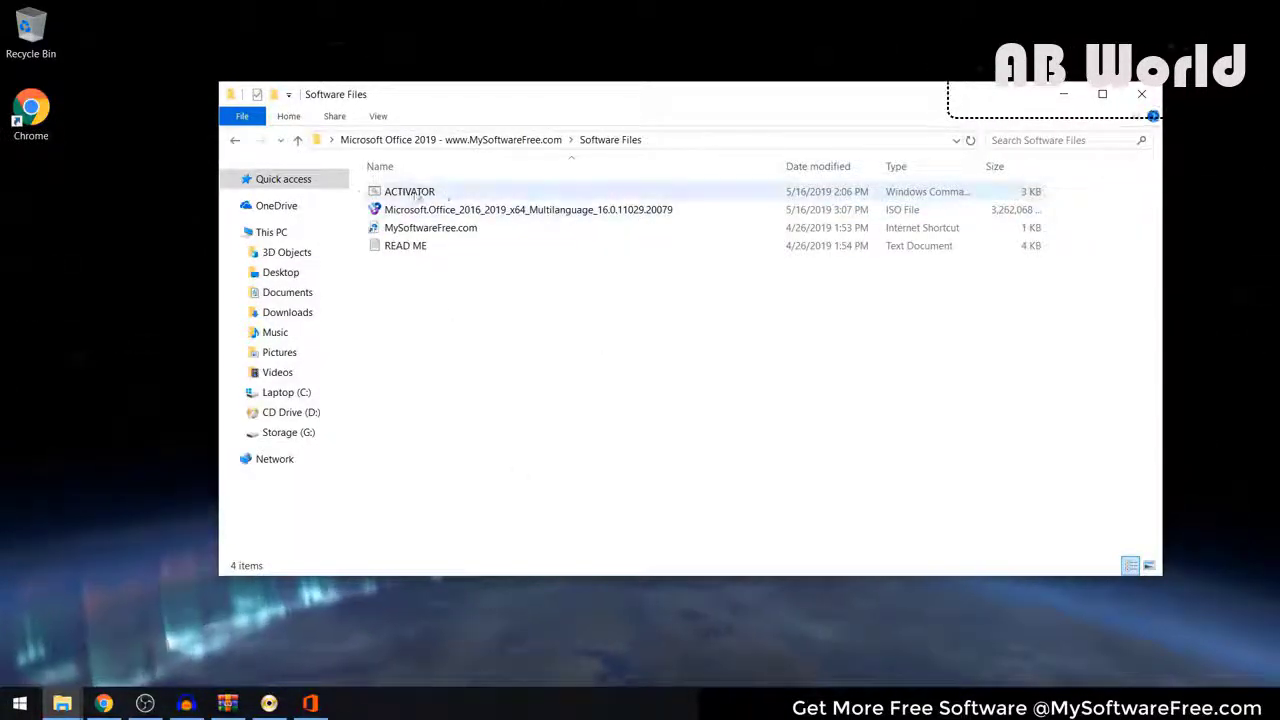
click(443, 194)
right_click(438, 194)
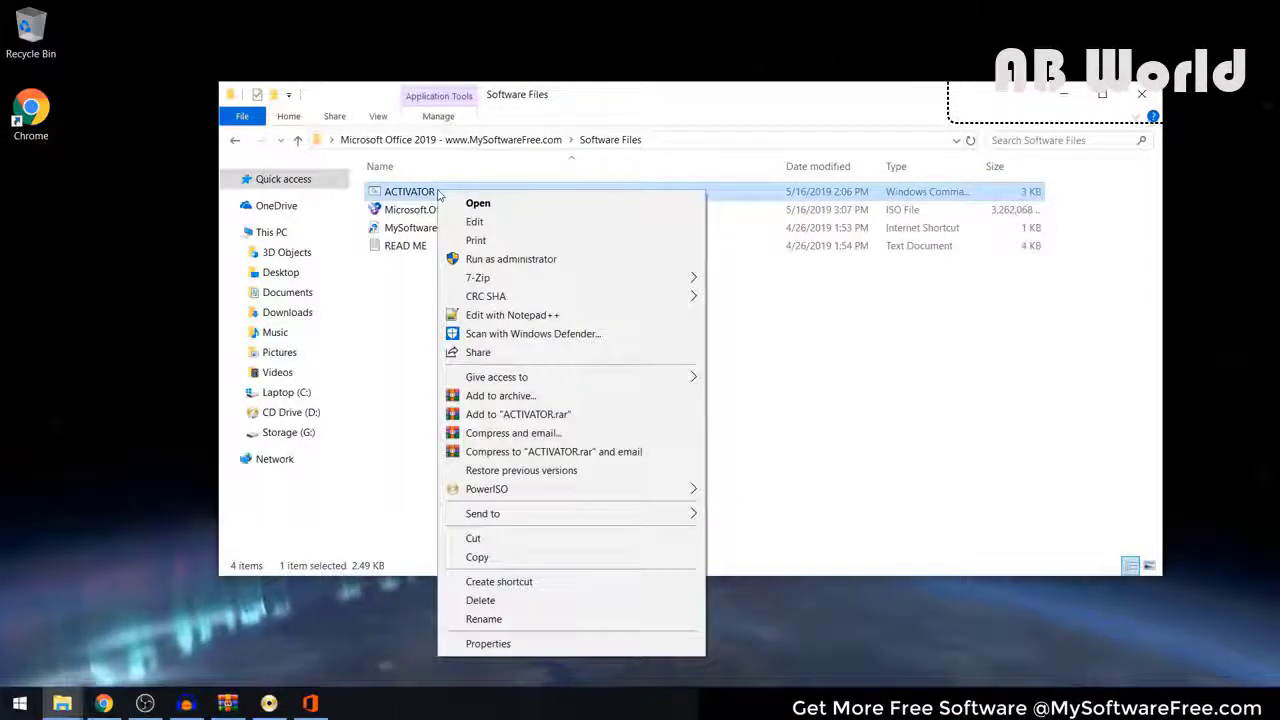
click(547, 261)
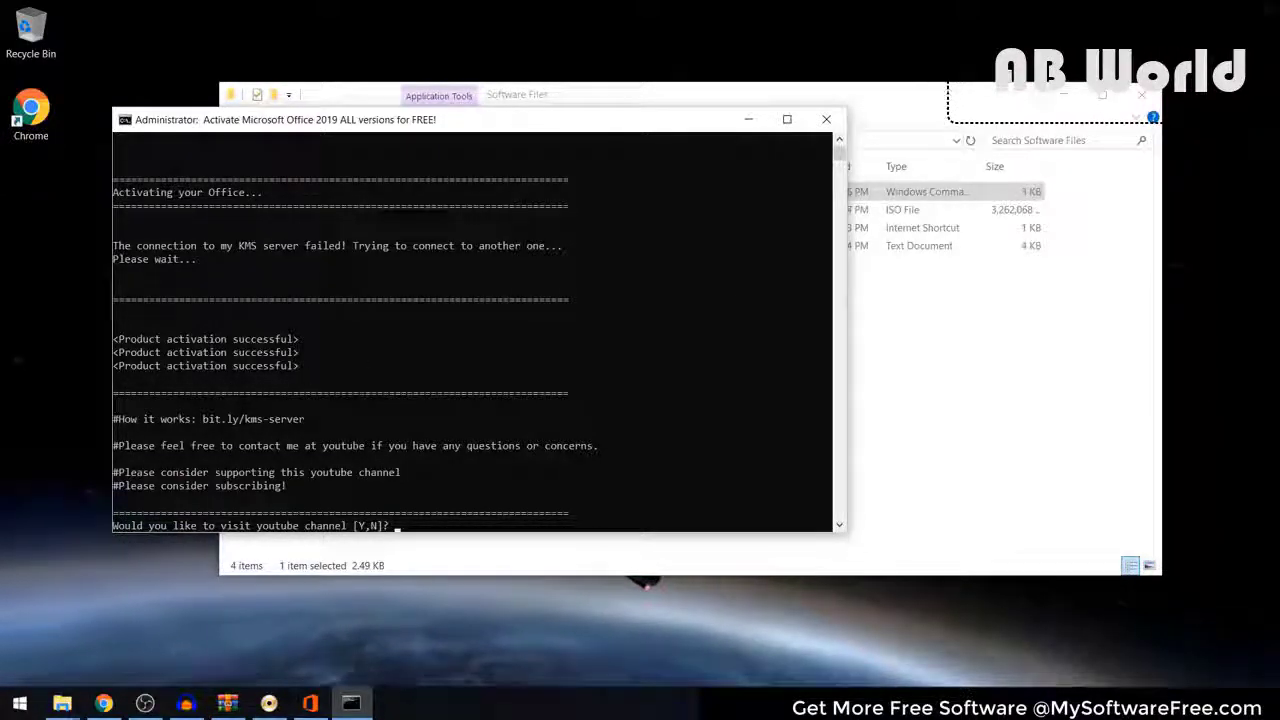
Close the finished activation console and minimize the Software Files window
click(827, 120)
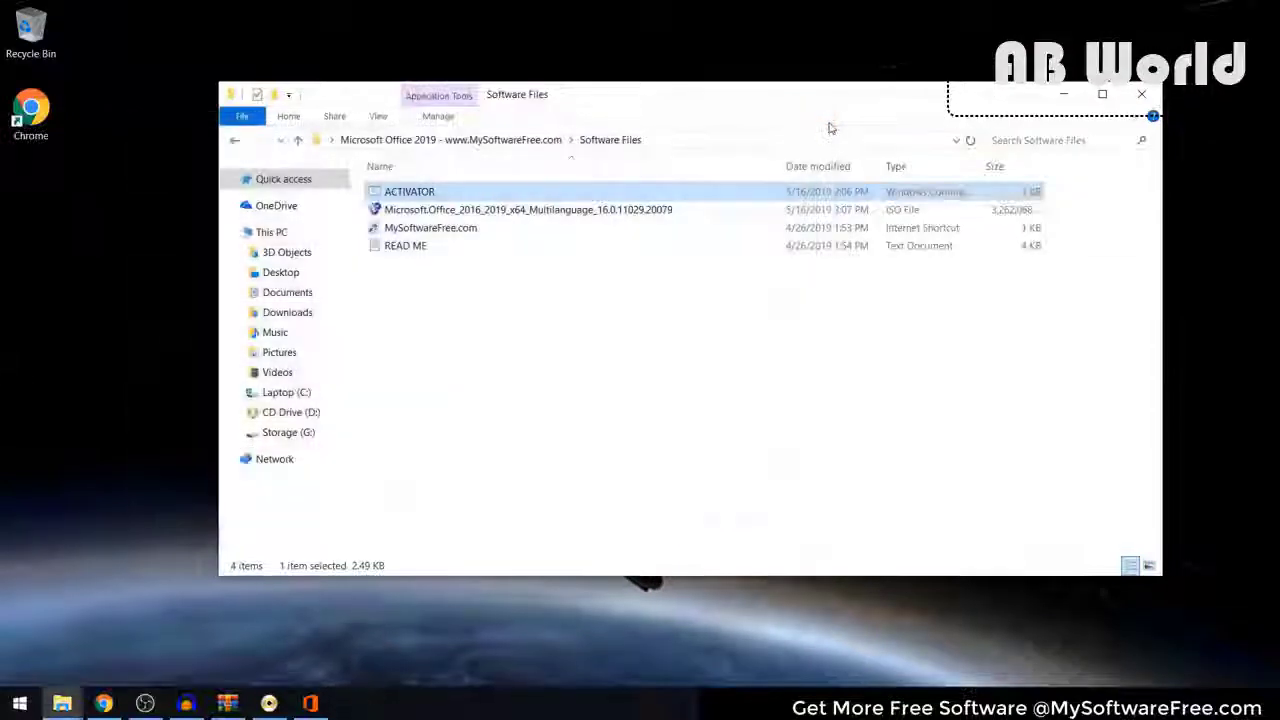
click(1072, 94)
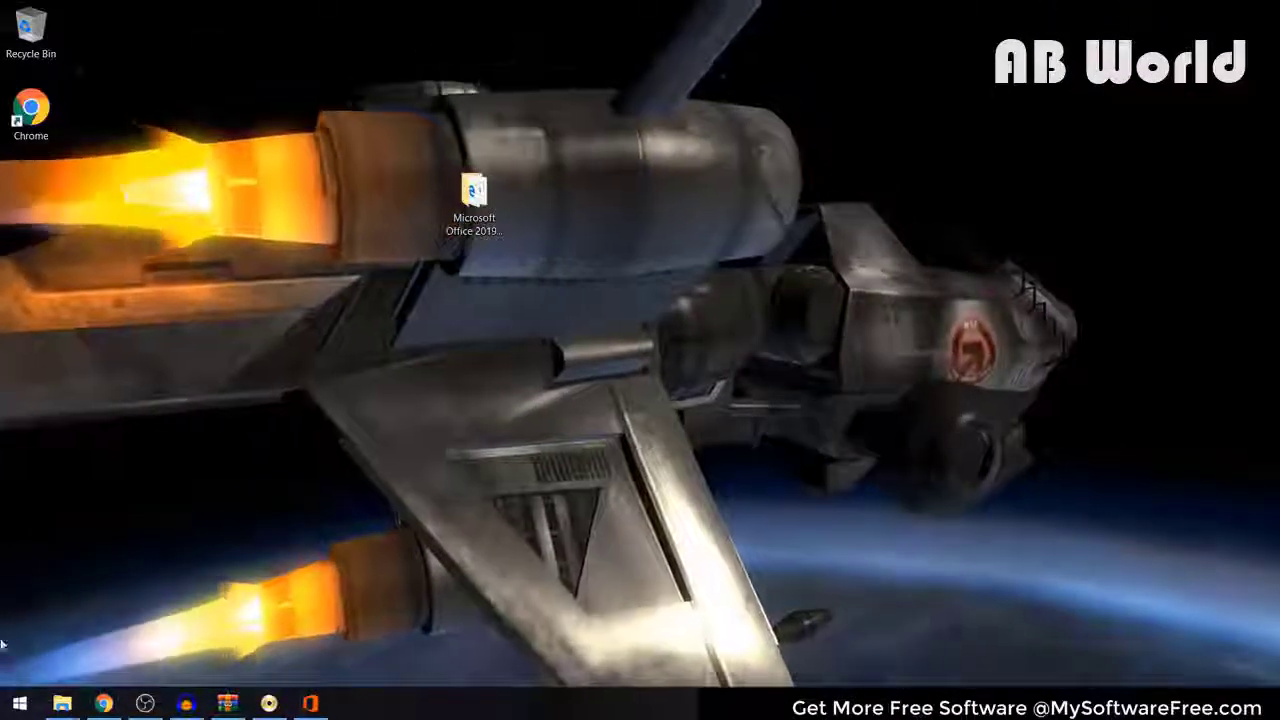
Scroll the Start menu app list down to Word 2019 and launch it
click(10, 707)
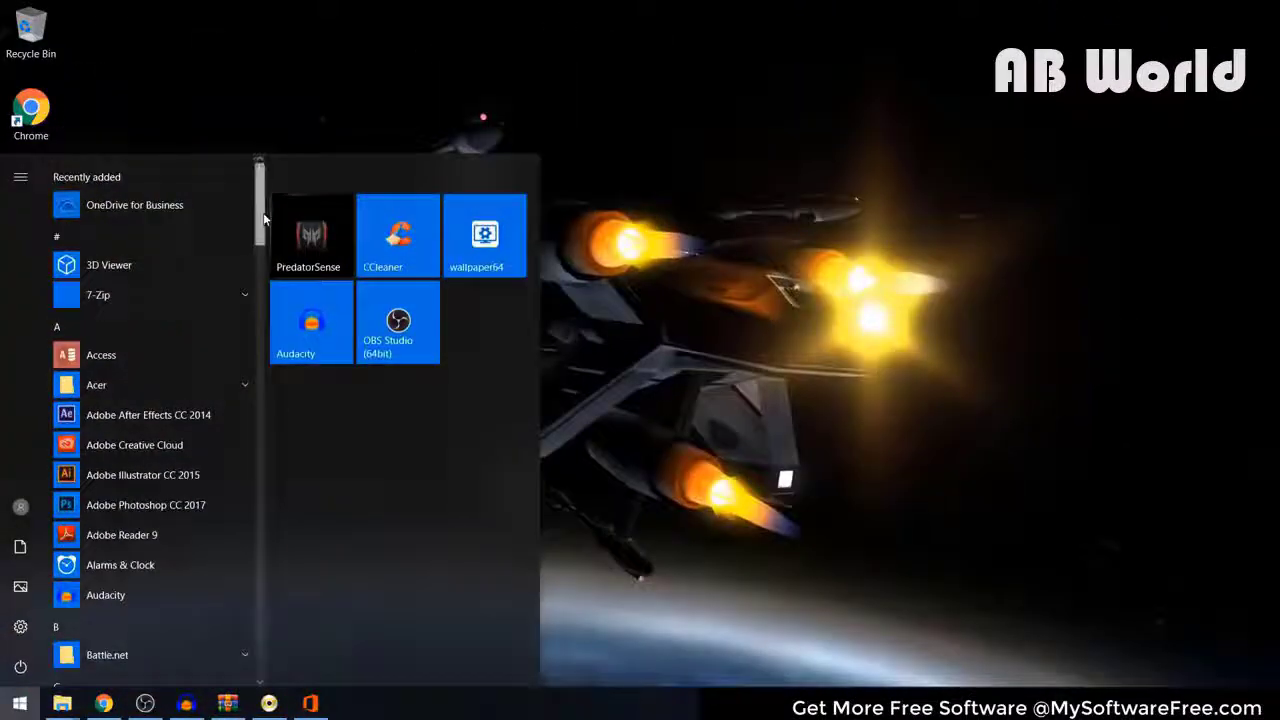
scroll(241, 320, down, 10)
scroll(241, 320, down, 12)
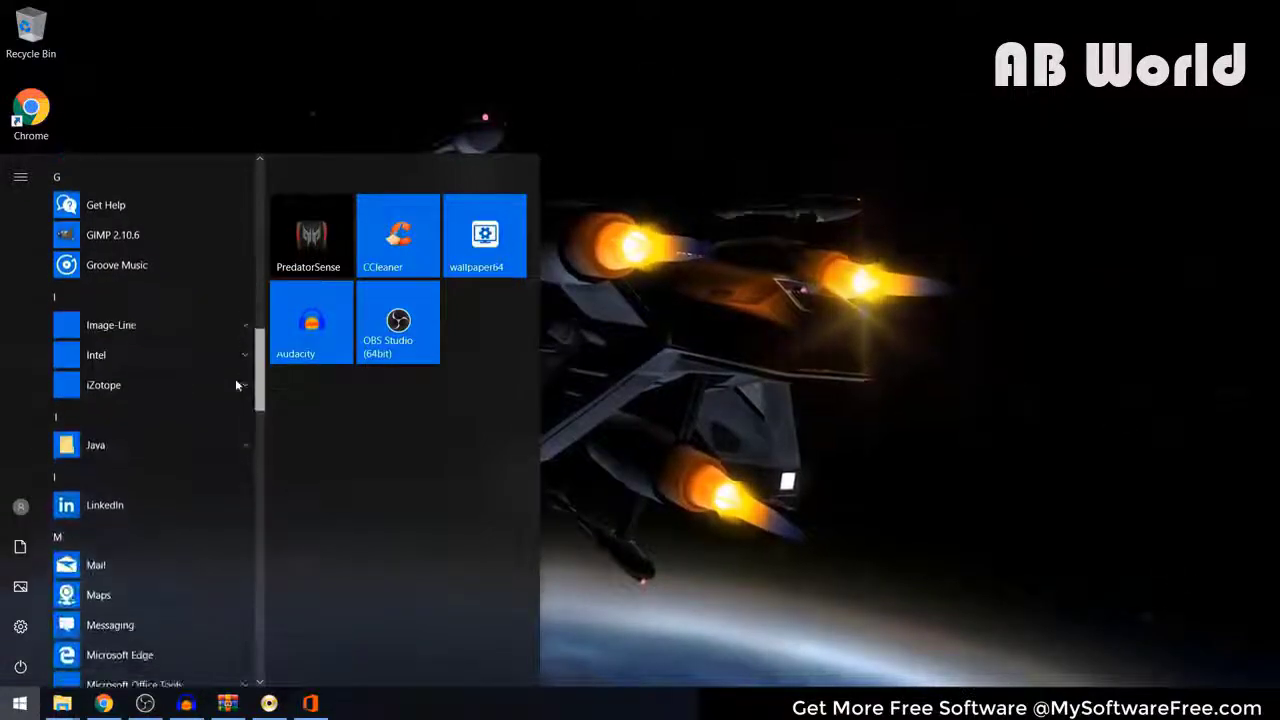
scroll(233, 488, down, 10)
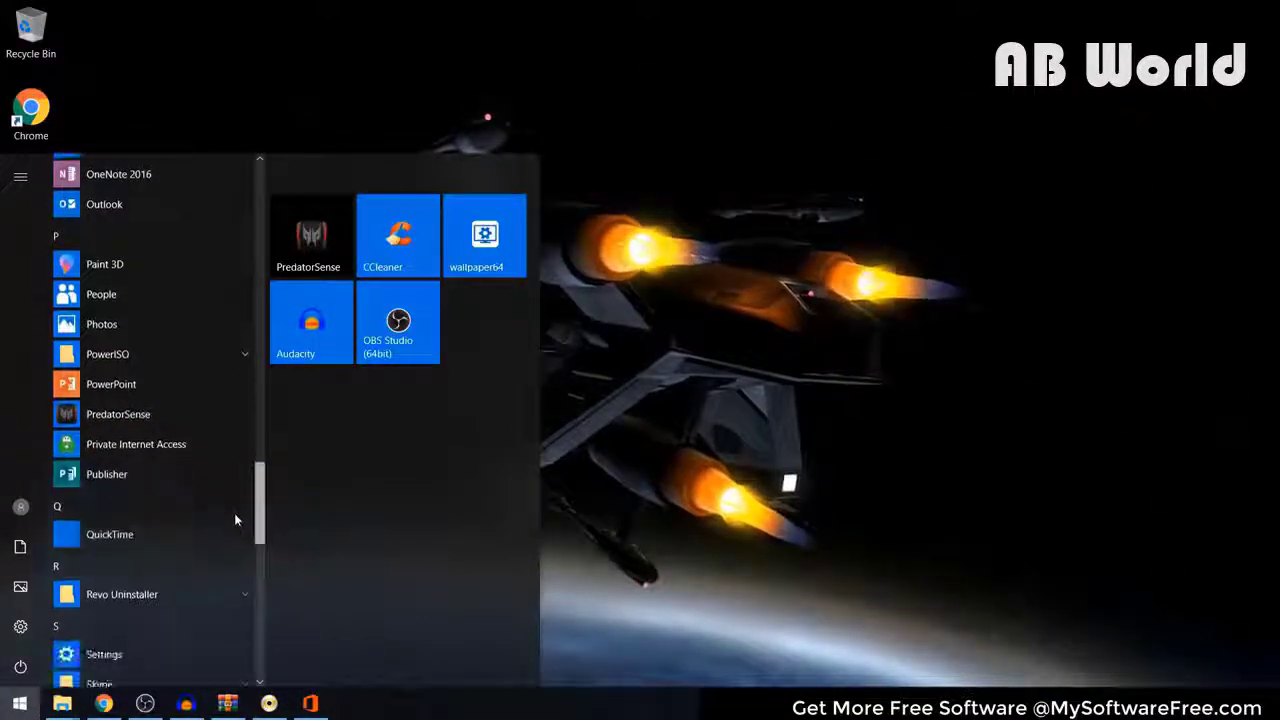
scroll(237, 580, down, 5)
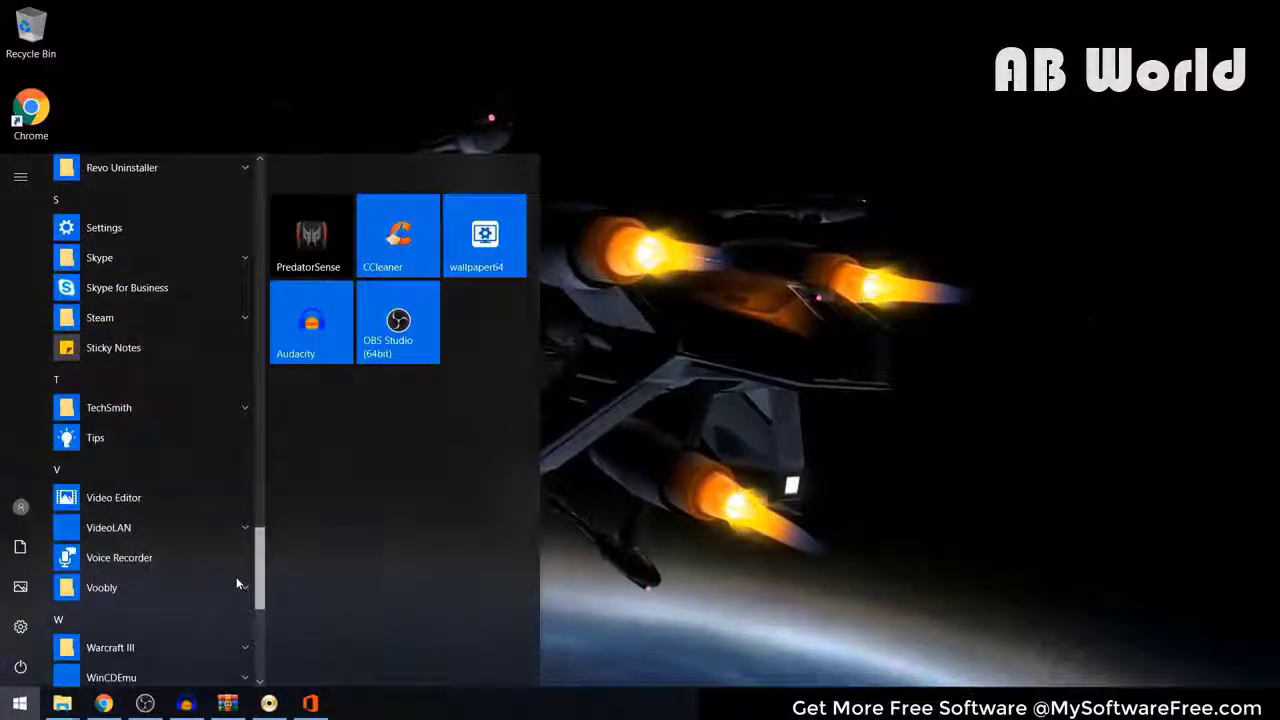
scroll(239, 620, down, 3)
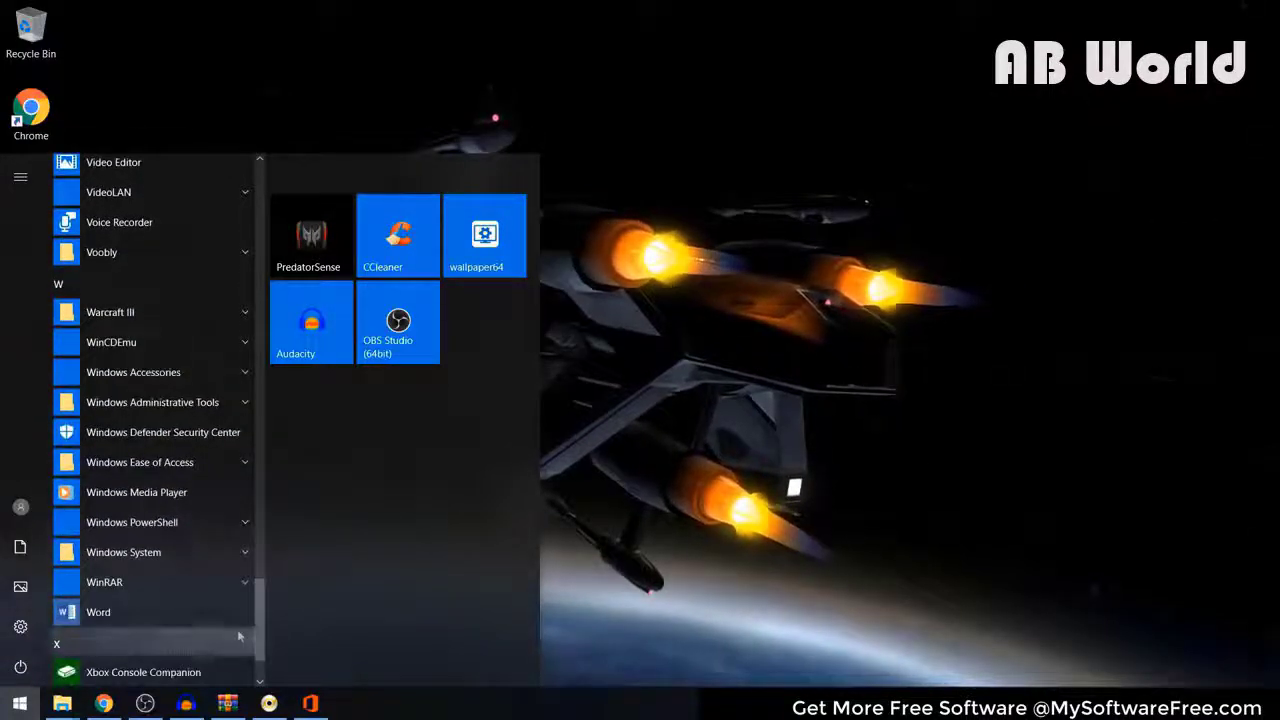
click(98, 612)
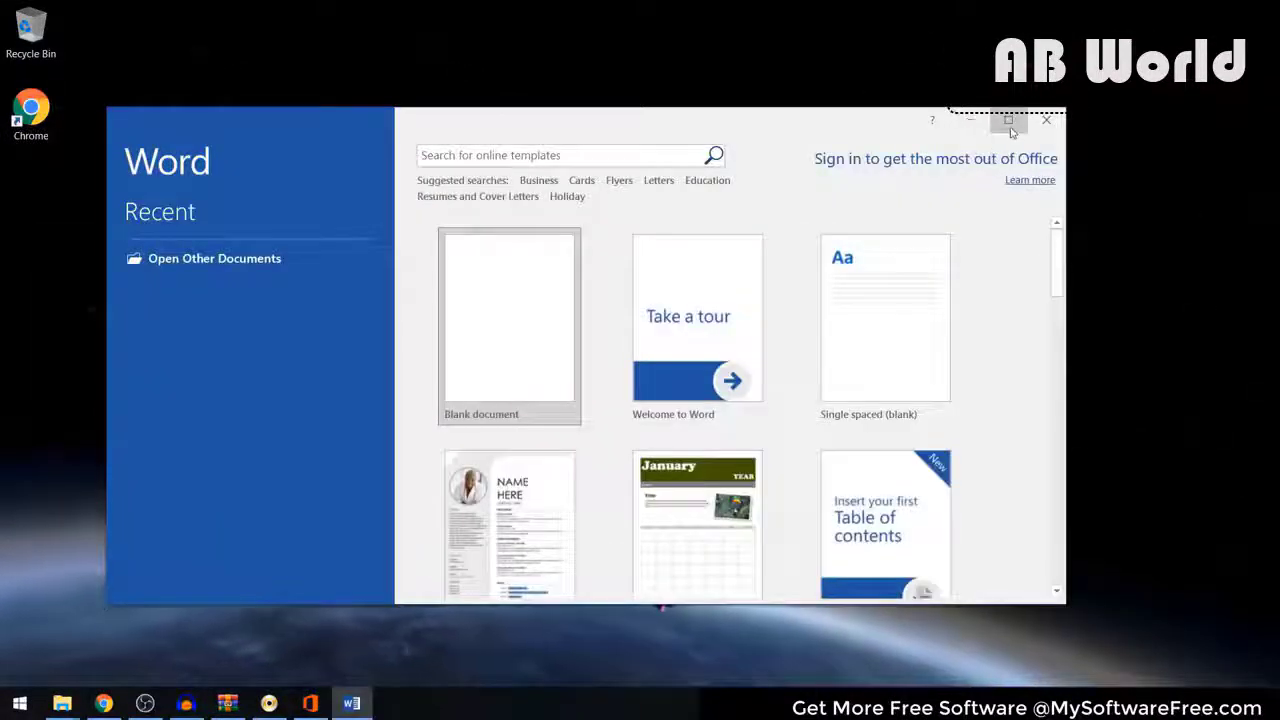
click(460, 326)
text(www.mysoftwarefree.com)
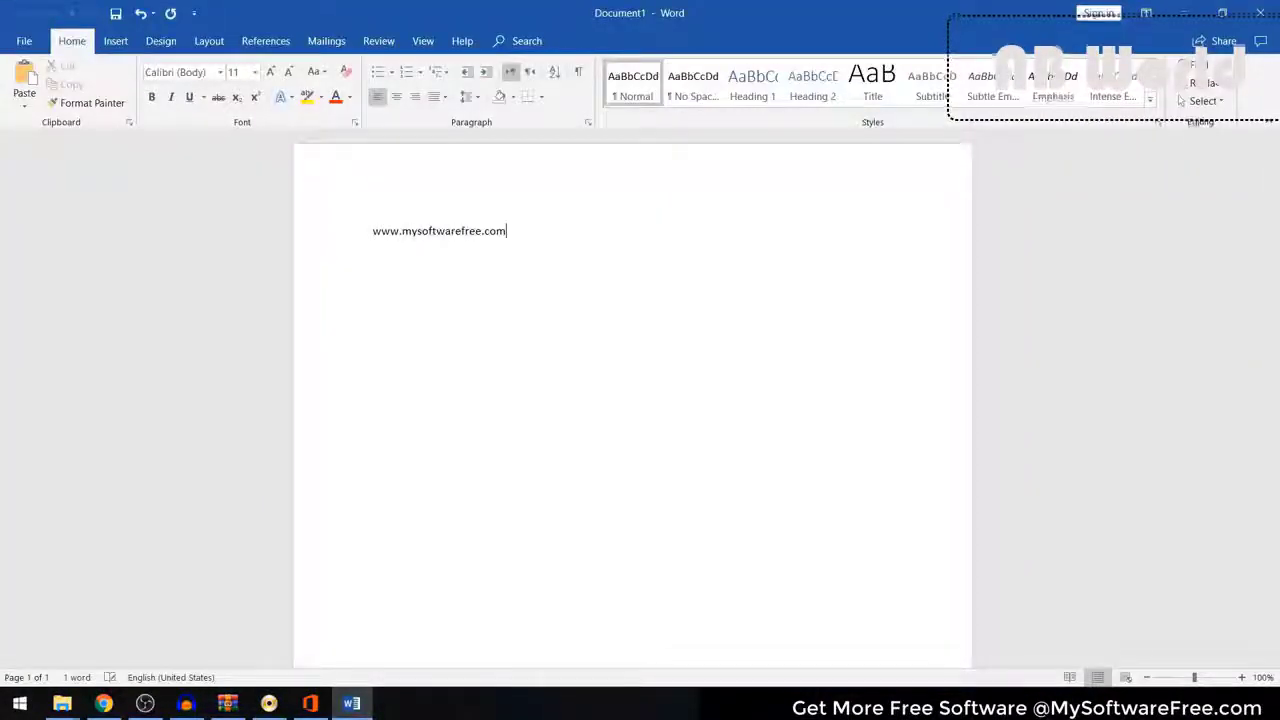
click(22, 41)
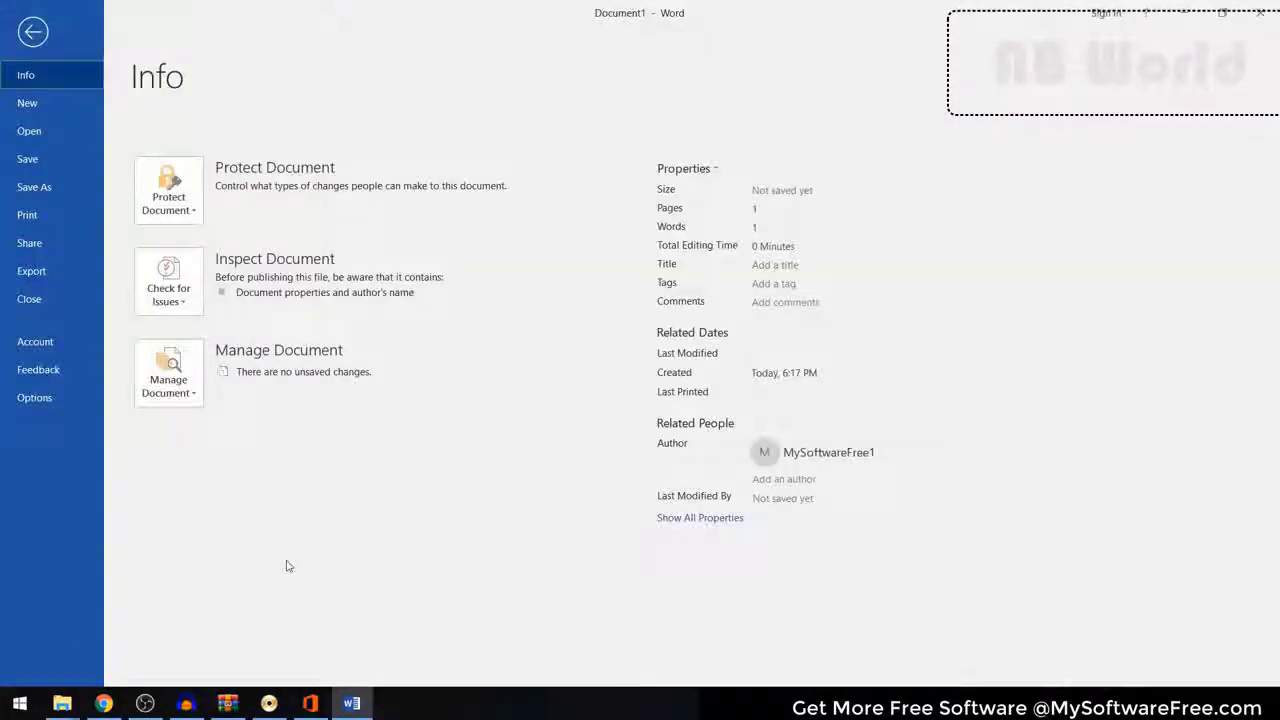
Launch Excel from Start, create a blank workbook and select a block of empty cells
key(super)
scroll(166, 405, down, 10)
click(136, 465)
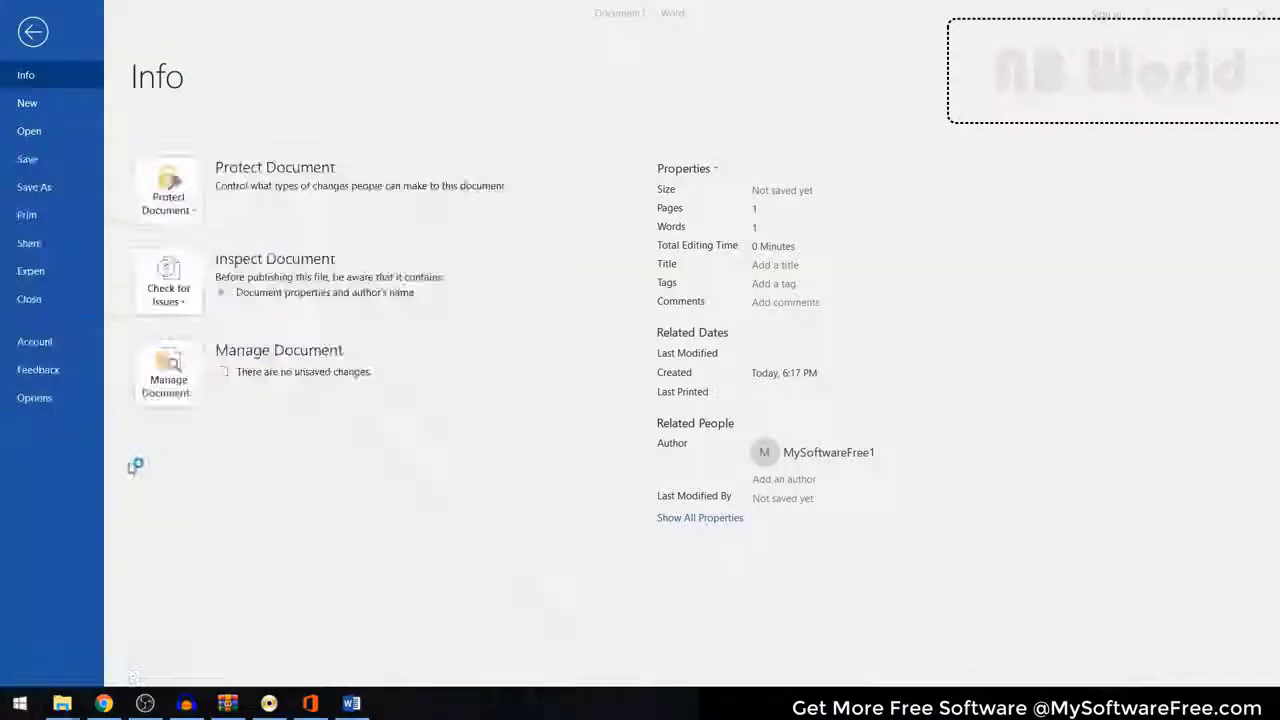
click(306, 214)
drag(130, 220, 605, 420)
key(super)
scroll(201, 506, down, 10)
Launch PowerPoint from the Start app list and create a blank presentation
scroll(201, 508, down, 5)
click(130, 411)
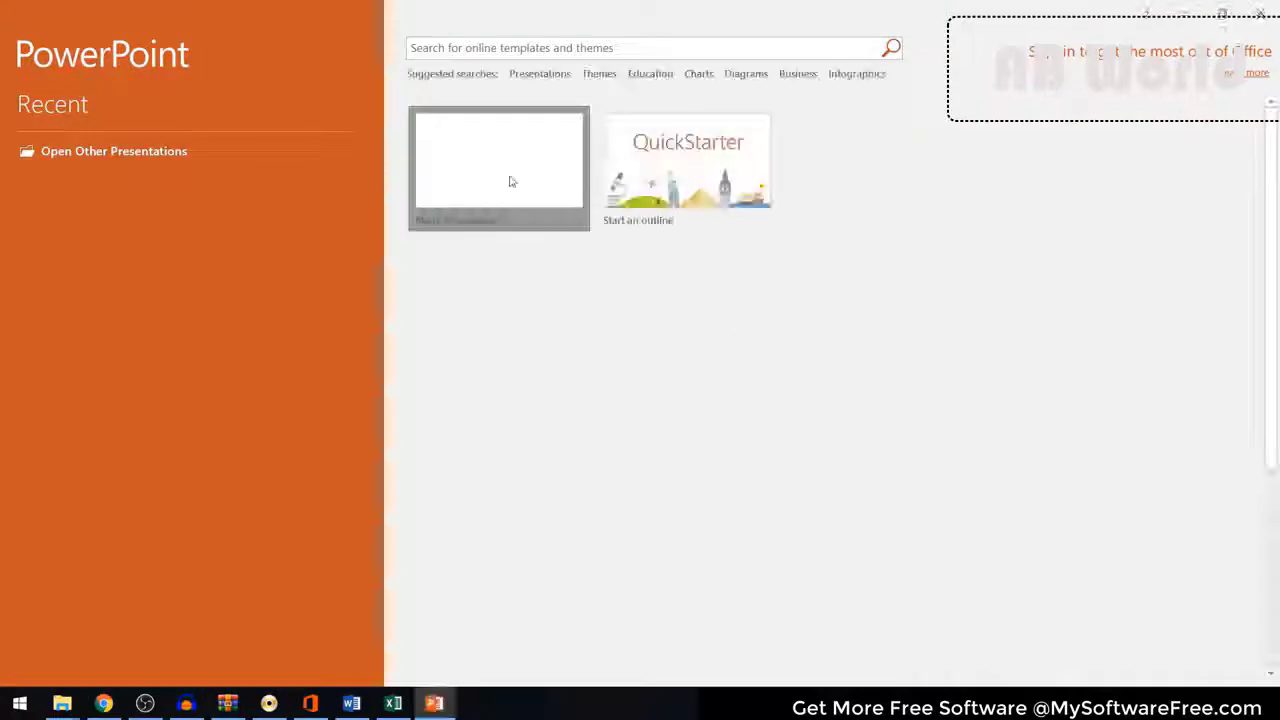
click(510, 181)
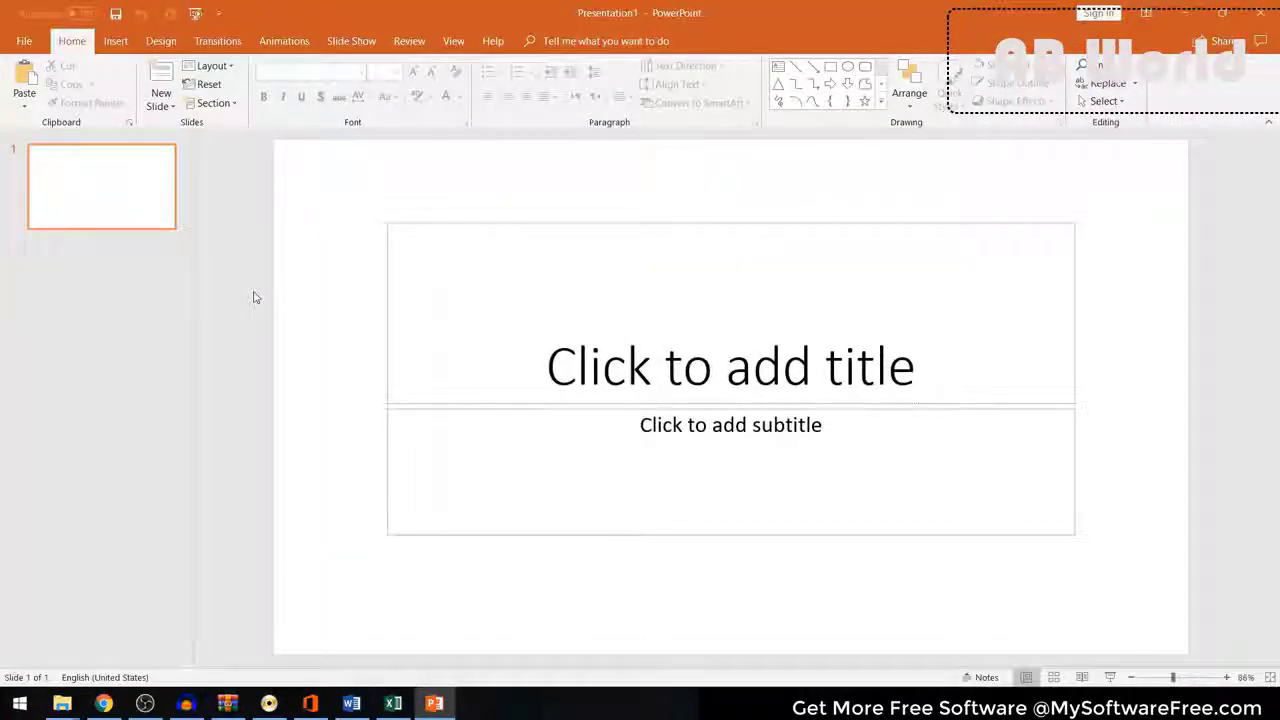